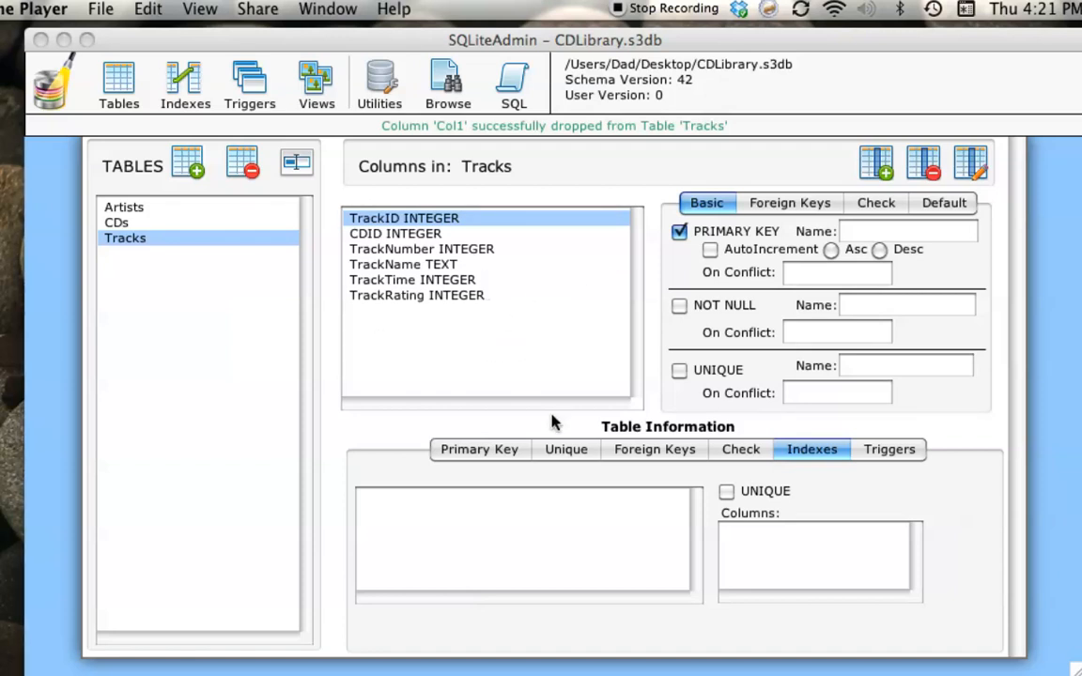
- Start a new table-level unique constraint on Tracks and add the columns TrackID, CDID and TrackNumber
click(565, 454)
click(565, 450)
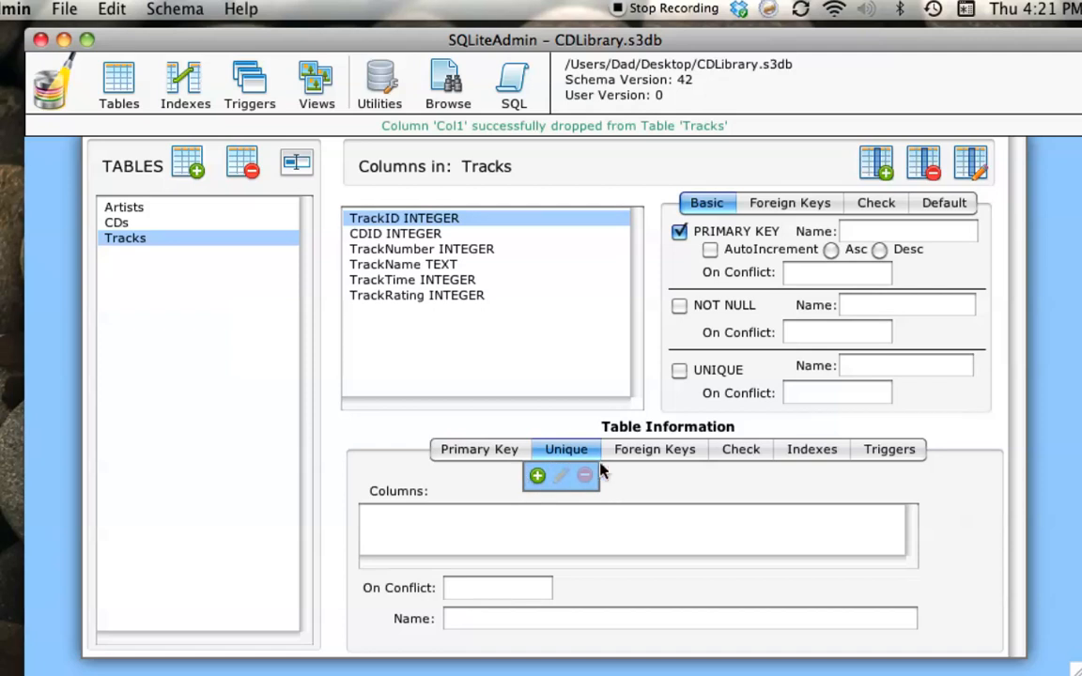
click(537, 477)
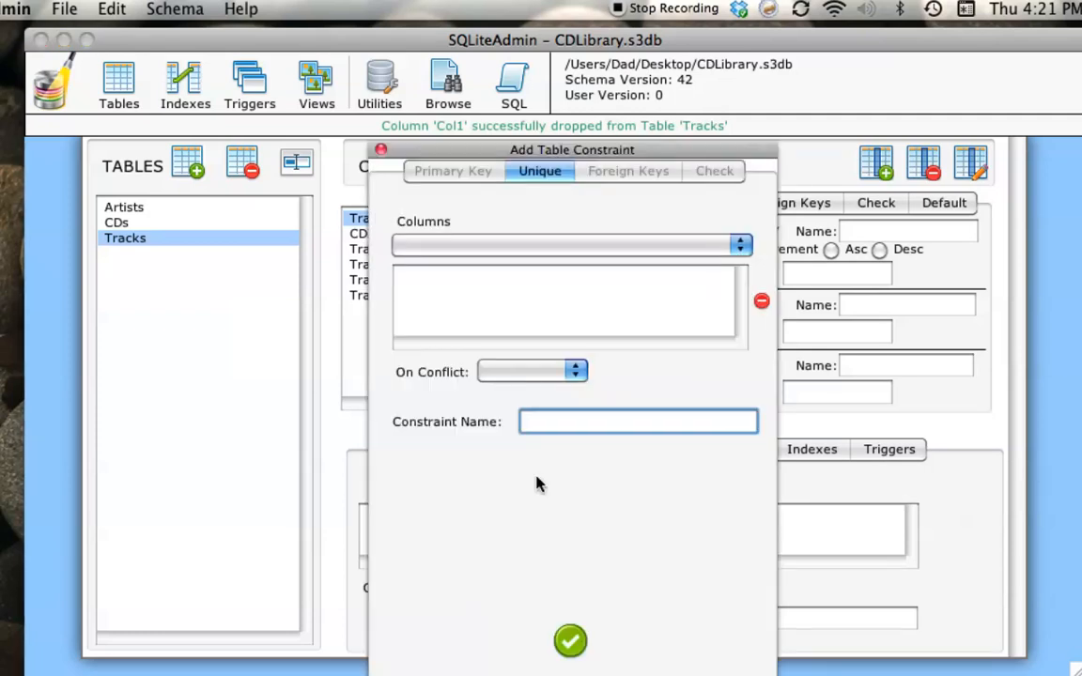
drag(475, 151, 478, 98)
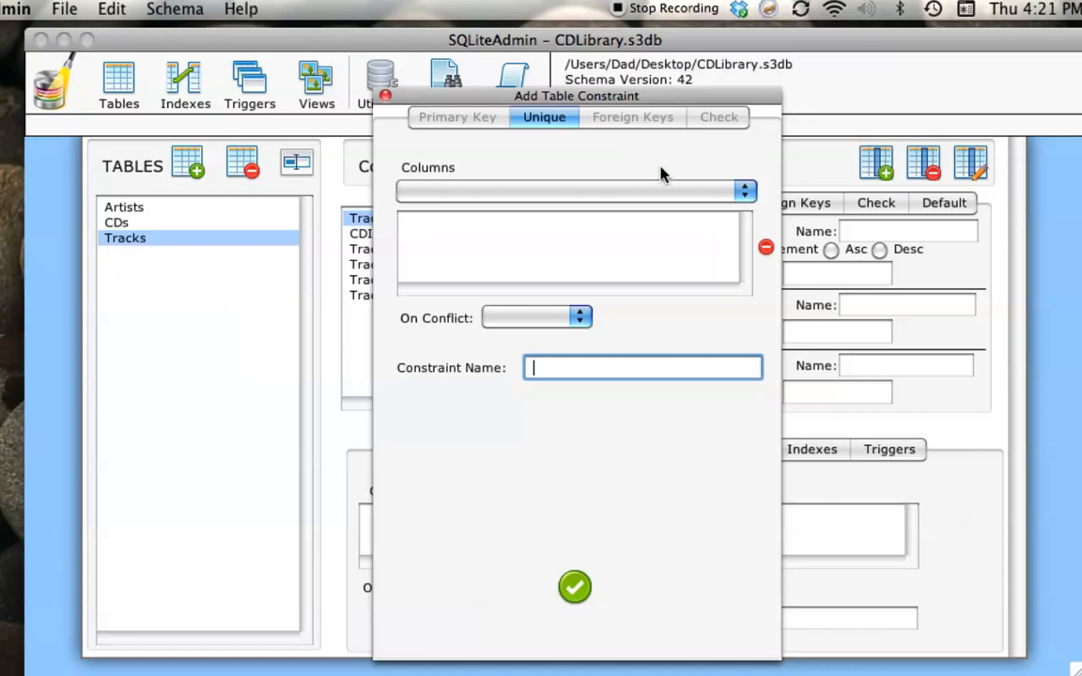
click(560, 194)
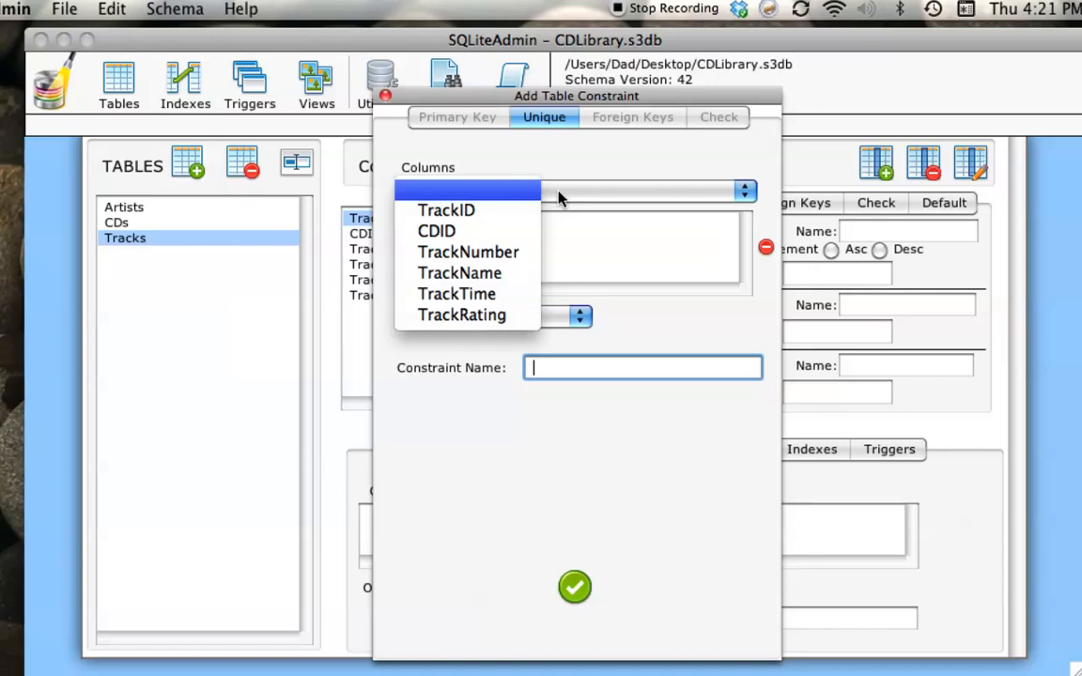
click(447, 210)
click(447, 189)
click(457, 231)
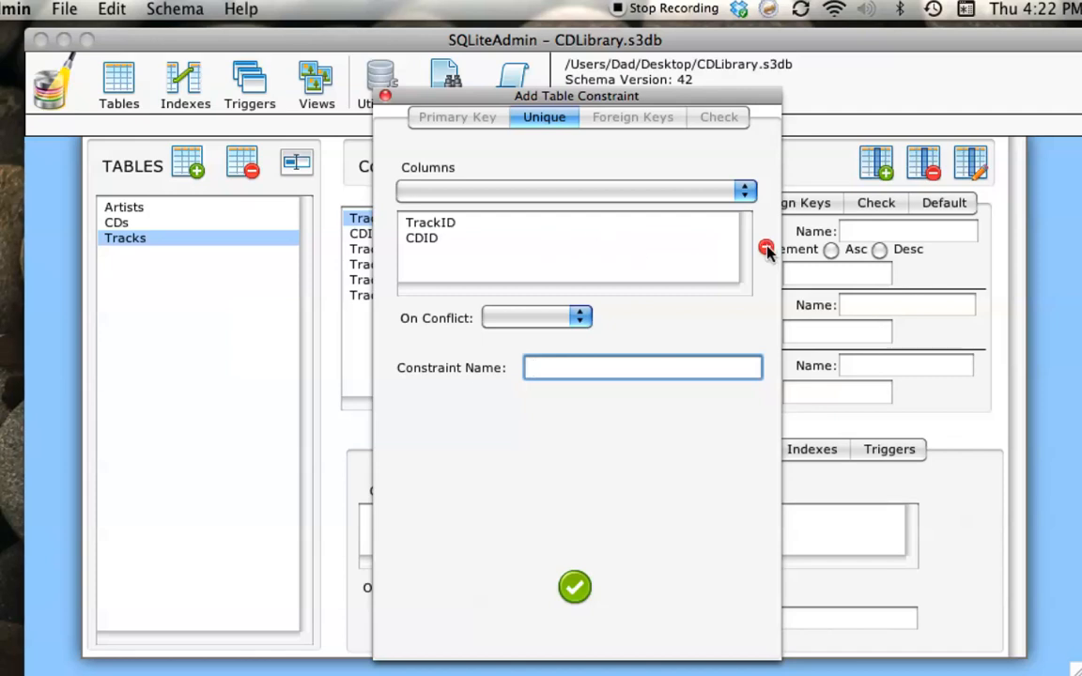
click(596, 196)
click(474, 251)
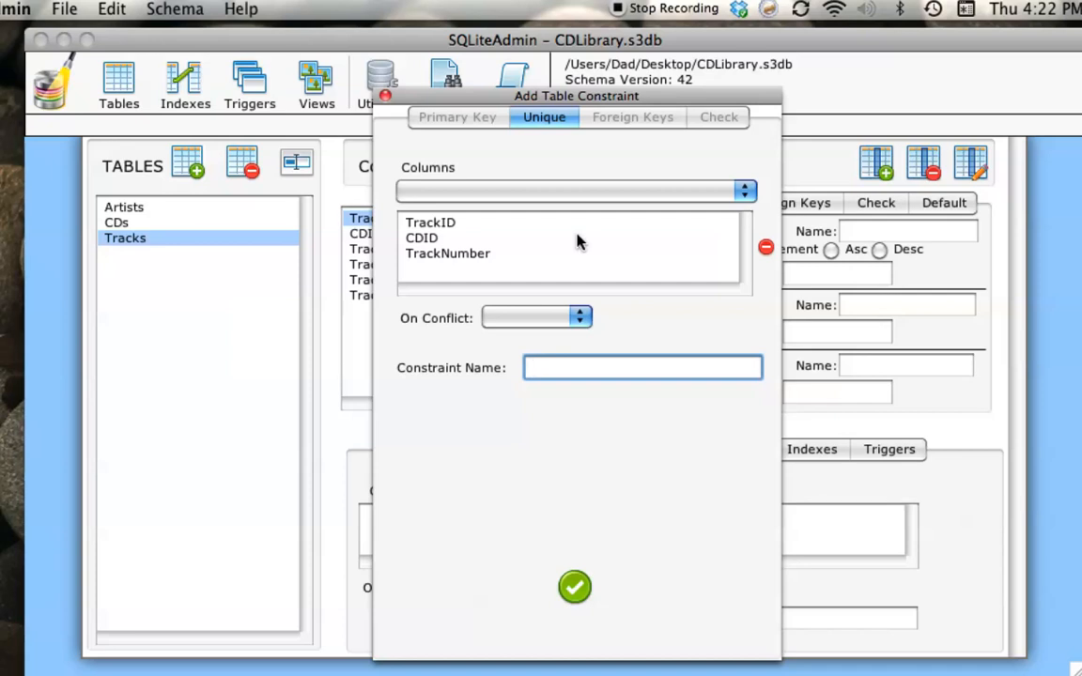
- Remove TrackID from the unique constraint's columns and save the constraint on CDID and TrackNumber
click(438, 225)
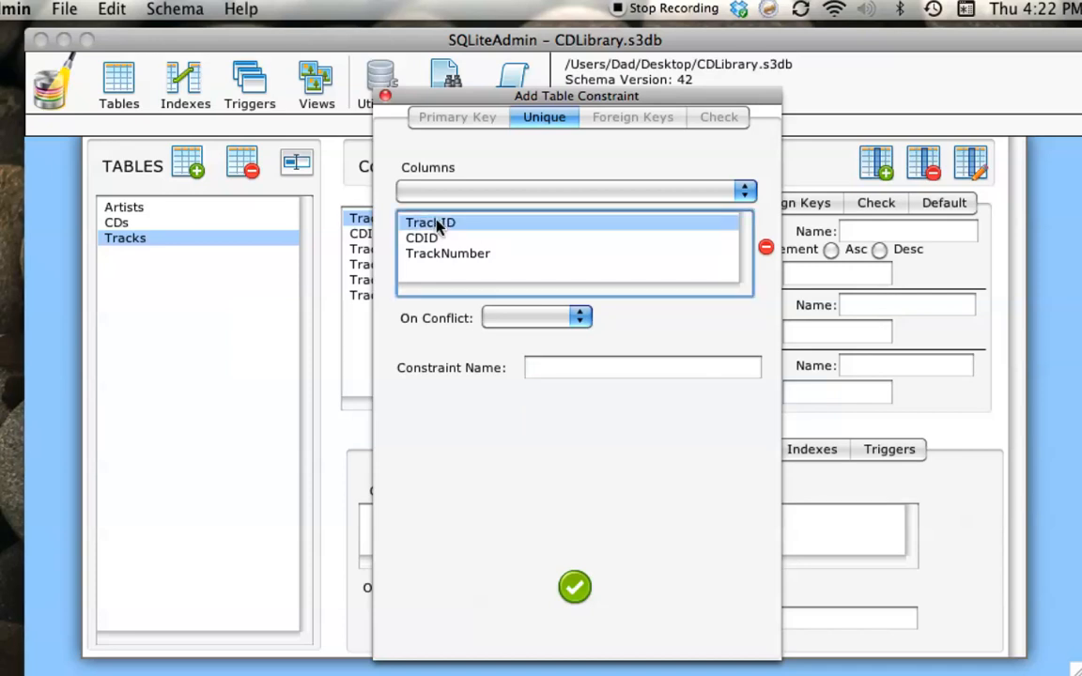
click(766, 247)
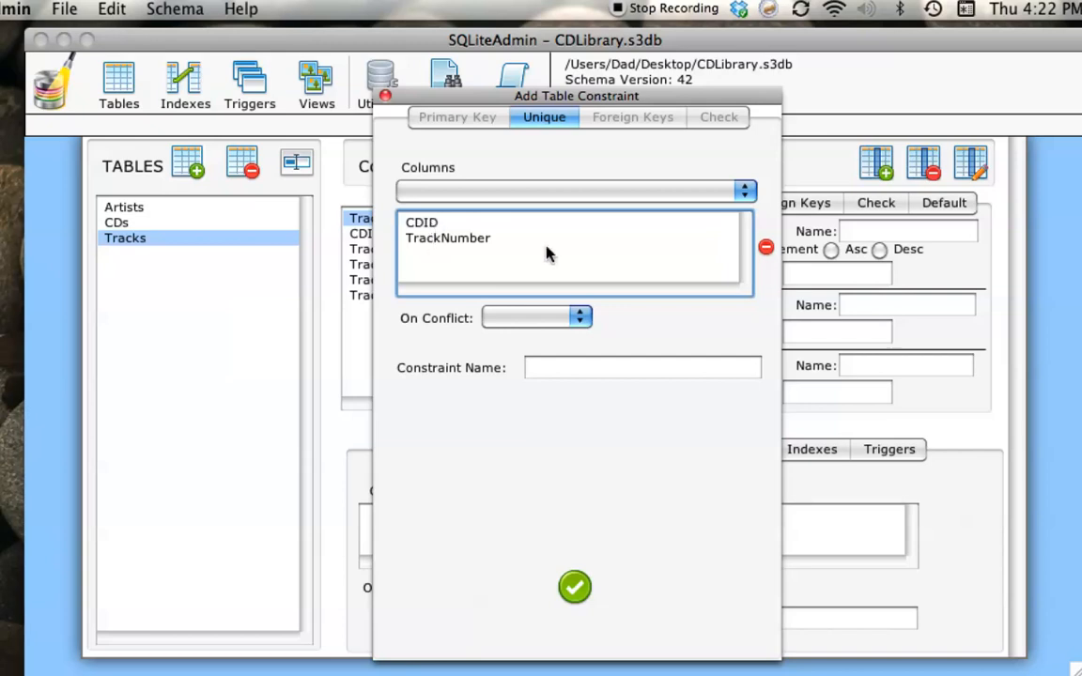
click(575, 588)
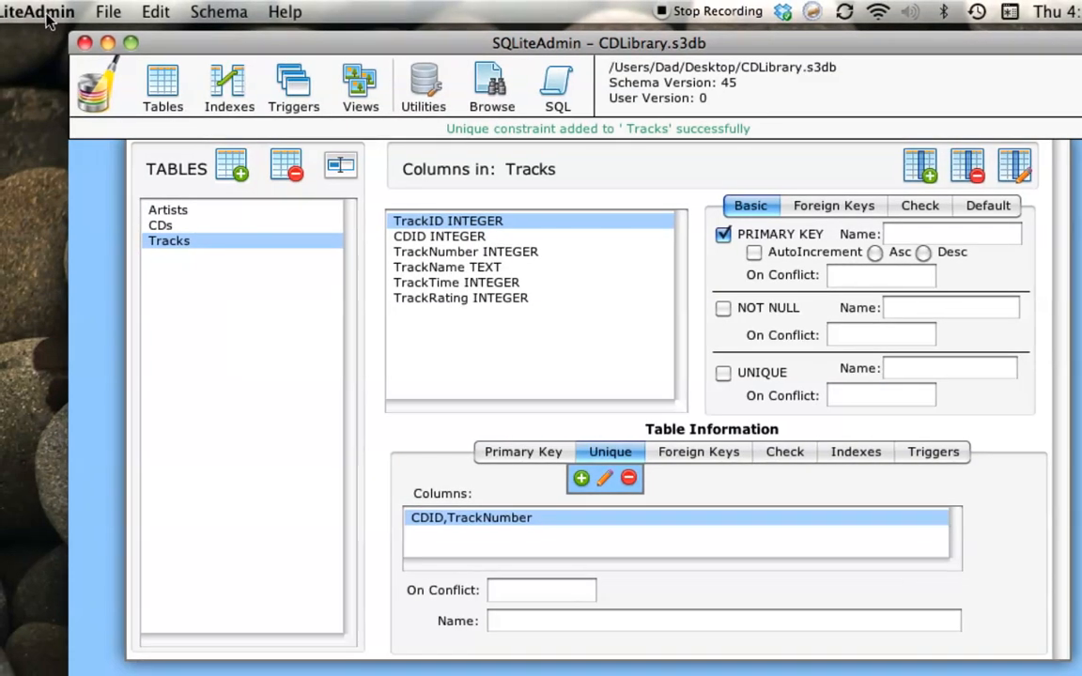
- Enable including Sqlite internal tables and indexes in displays, and show the database's index list
click(49, 17)
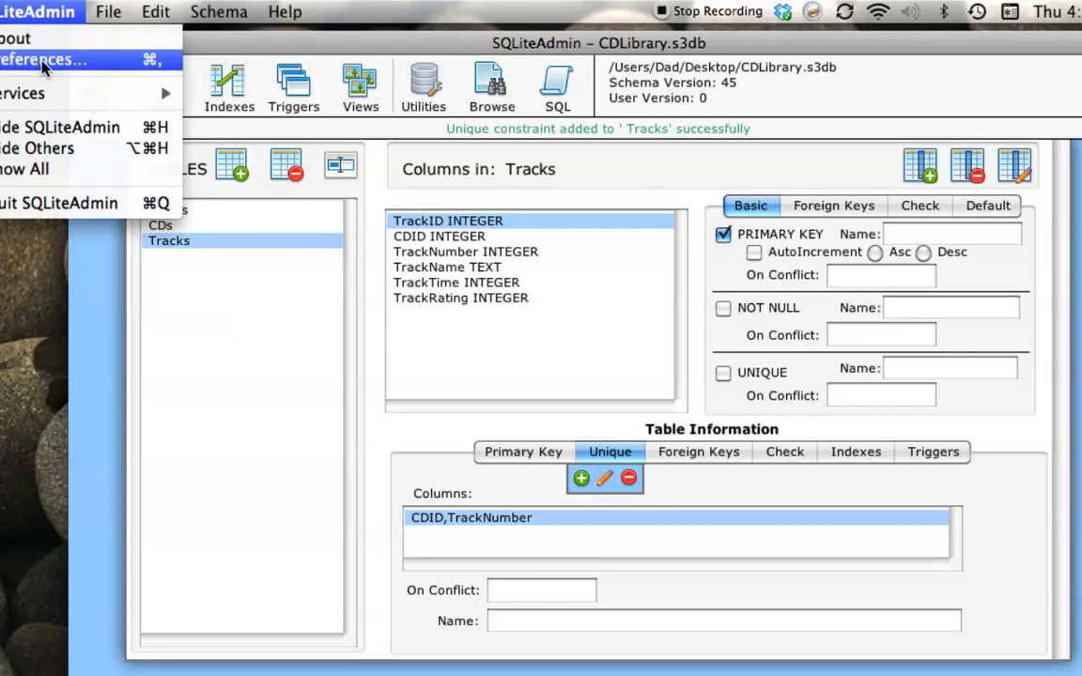
click(38, 56)
drag(380, 136, 387, 66)
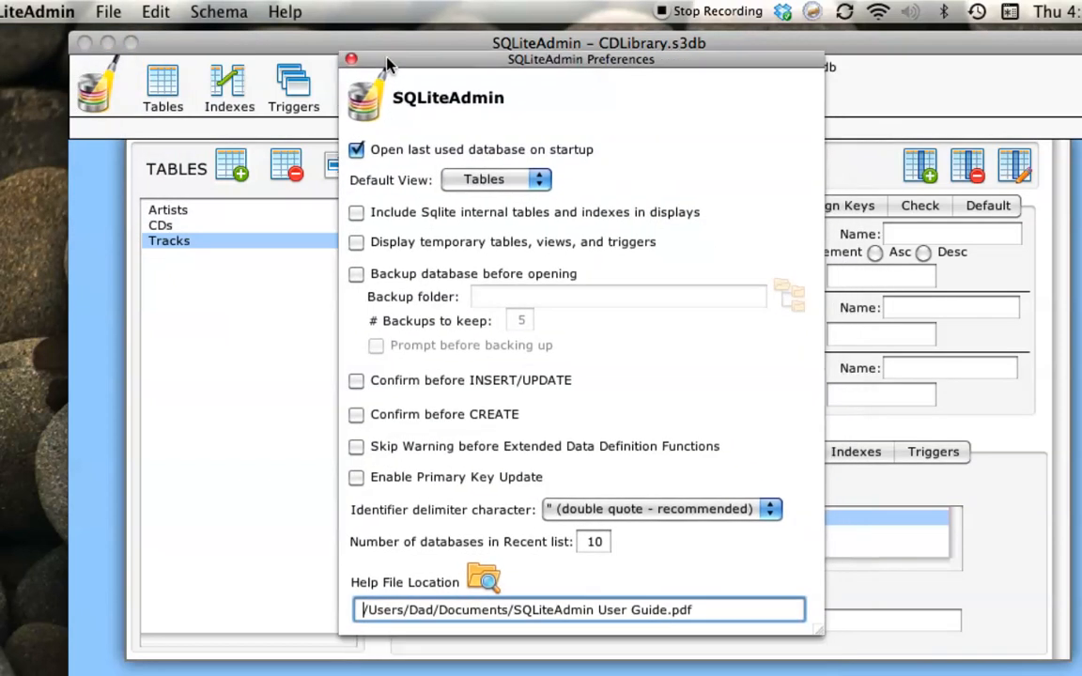
click(409, 215)
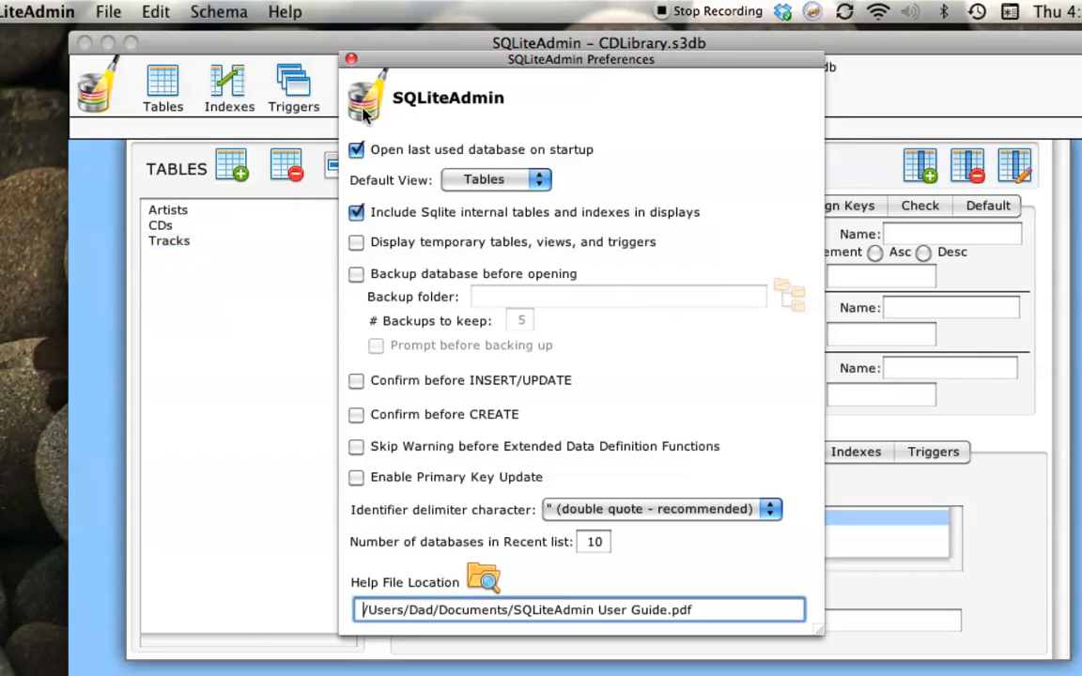
click(350, 58)
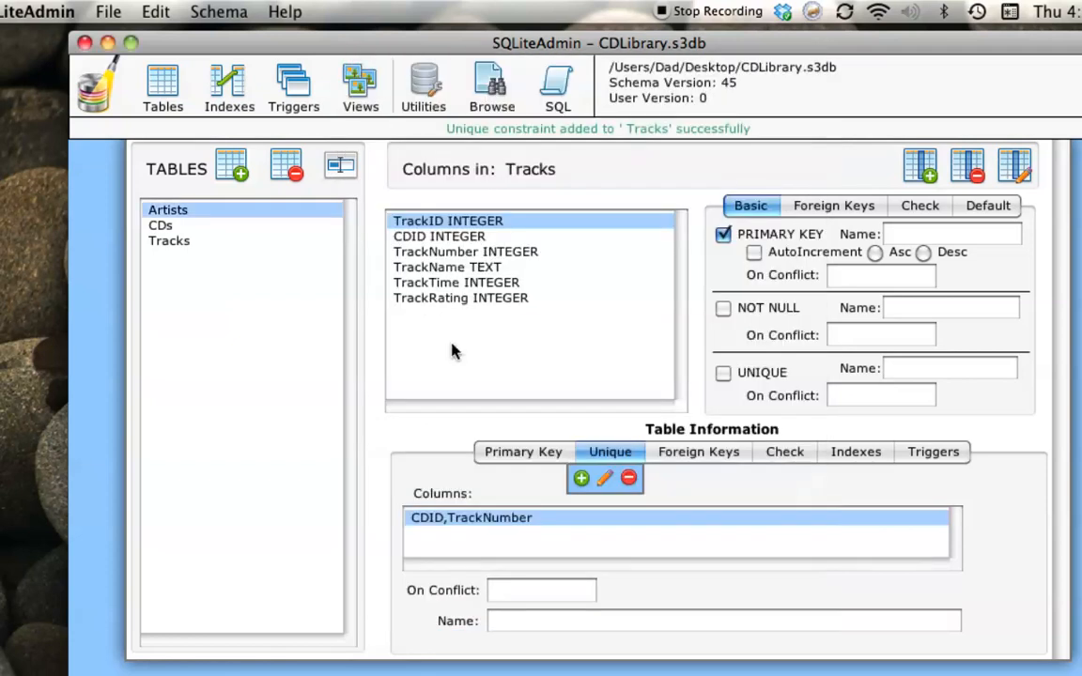
click(236, 90)
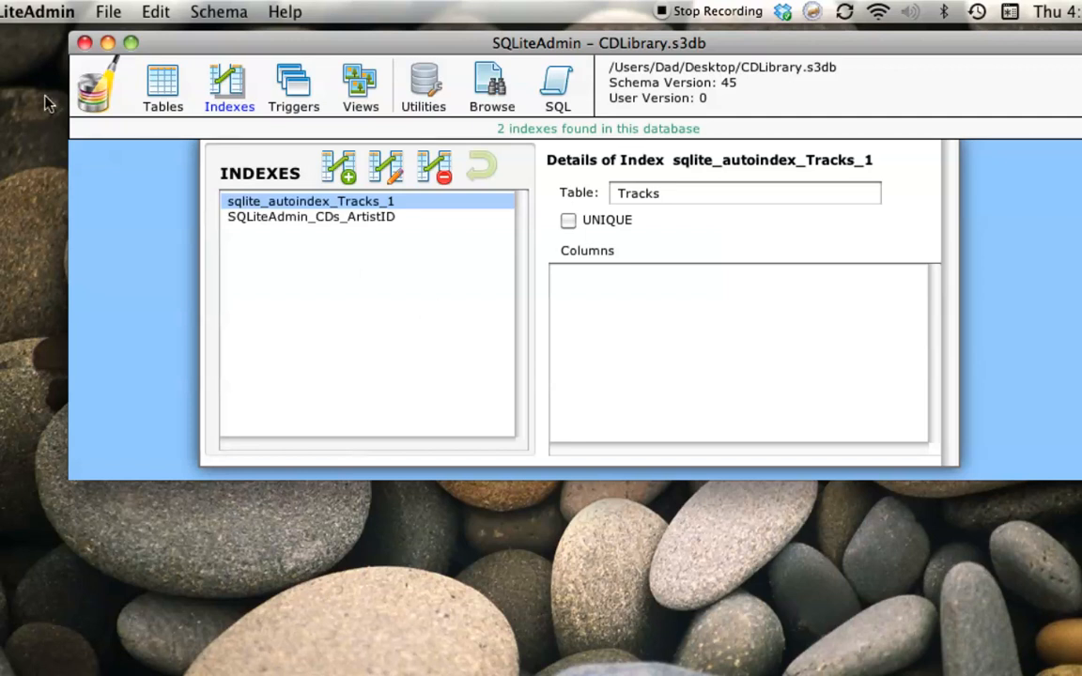
- Disable including Sqlite internal tables and indexes in displays, and refresh the index list
click(27, 13)
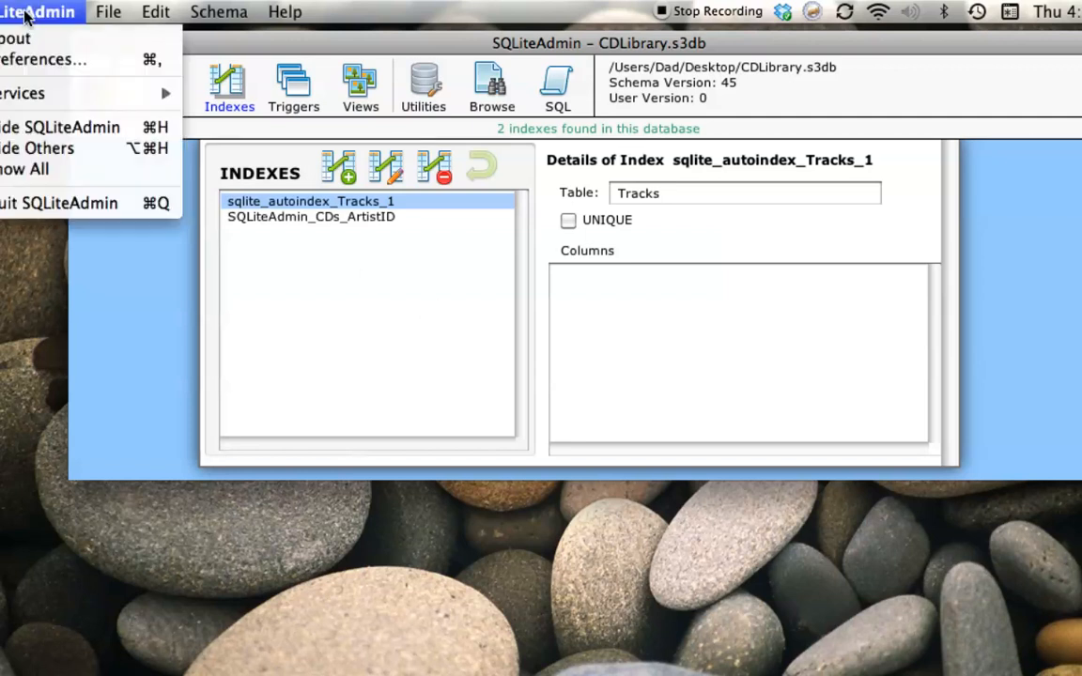
click(42, 59)
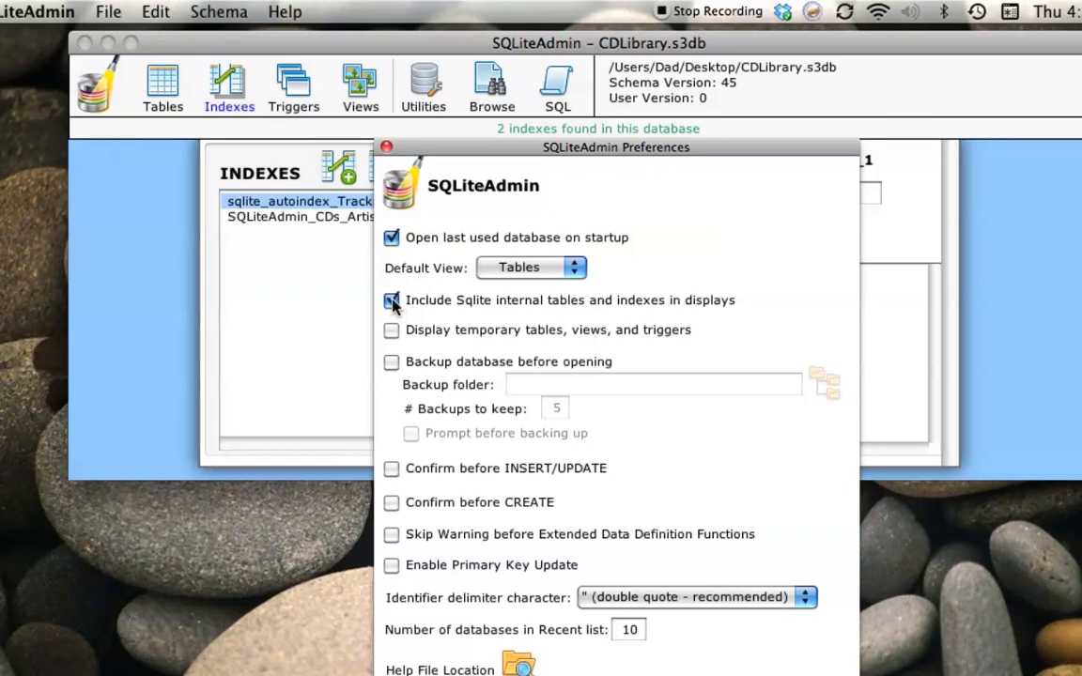
click(392, 302)
click(386, 147)
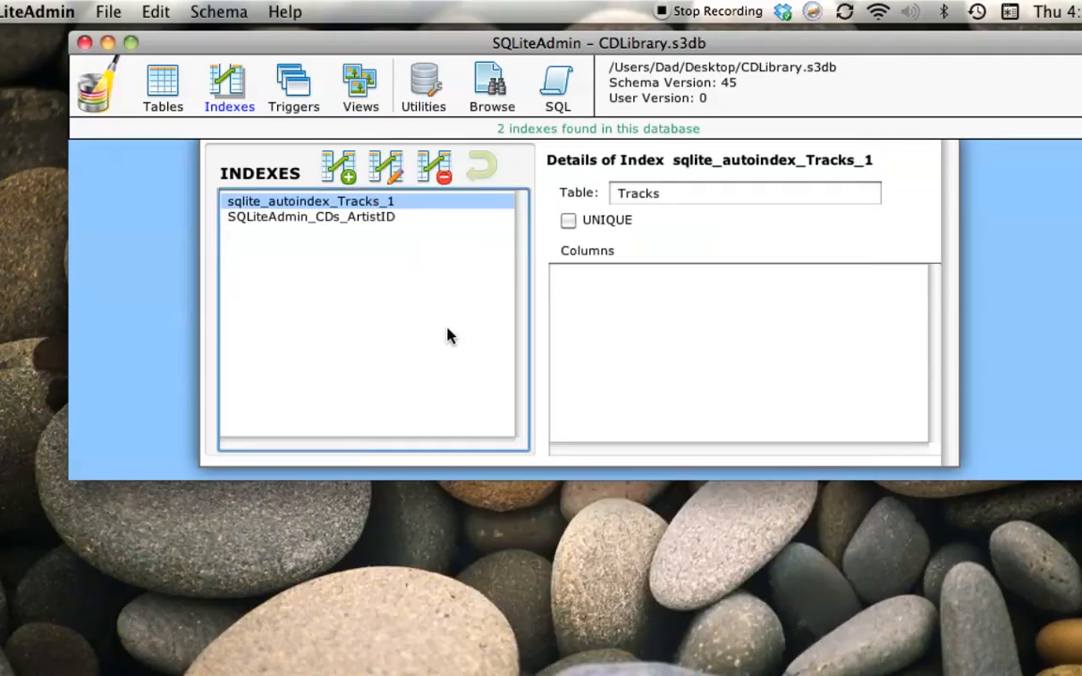
click(218, 91)
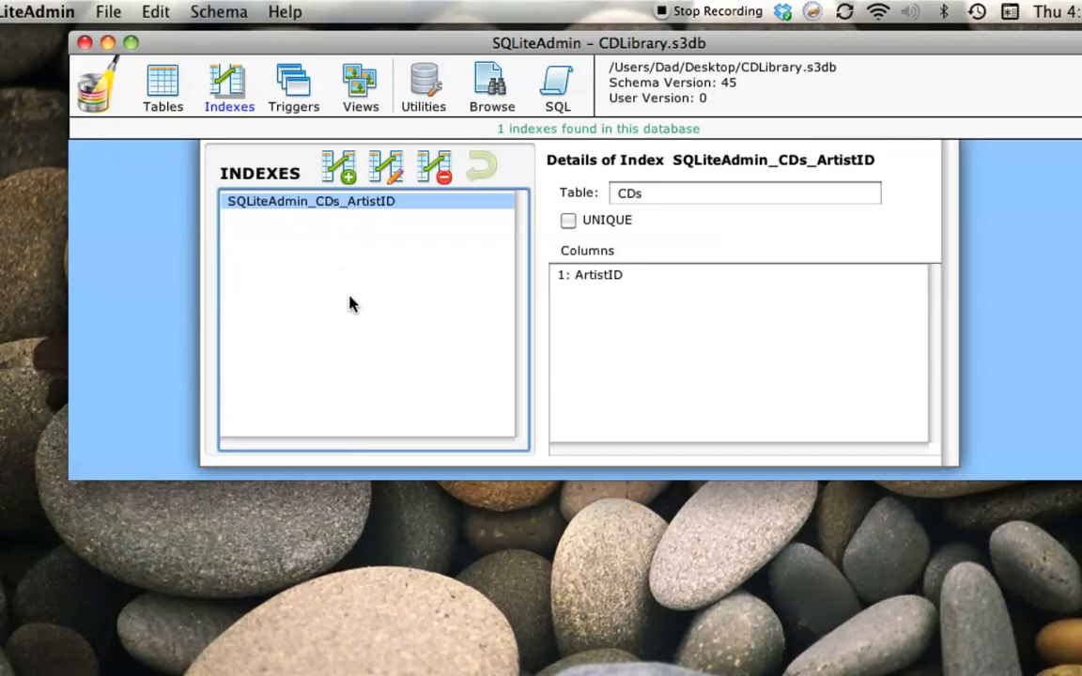
- Examine the column definitions of the CDs and Tracks tables
click(160, 84)
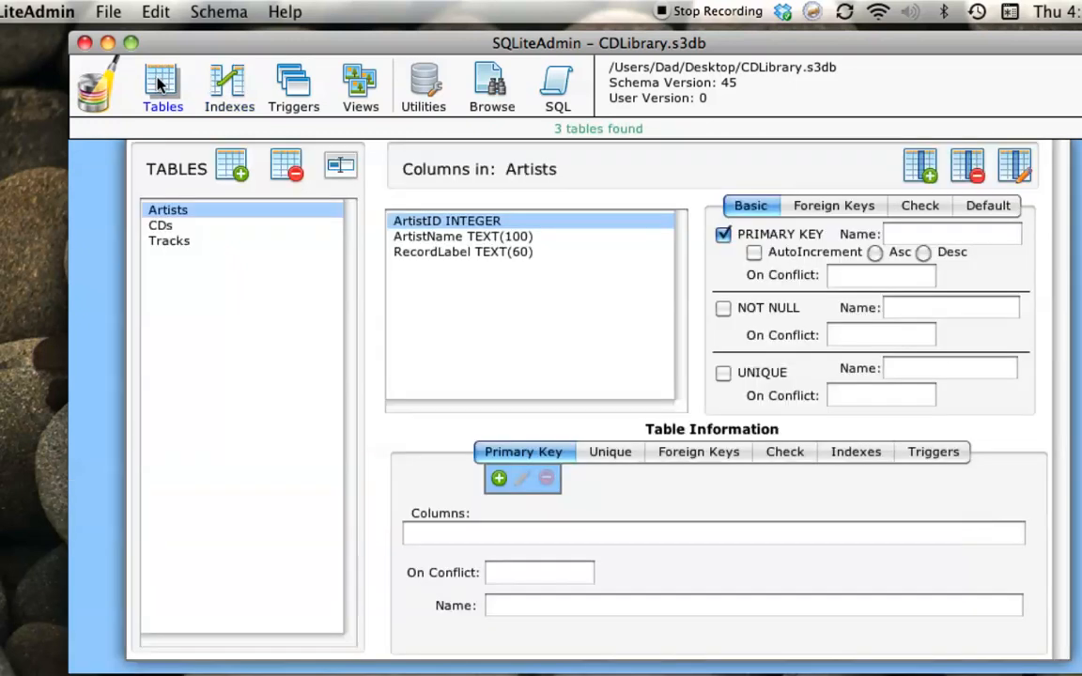
click(162, 231)
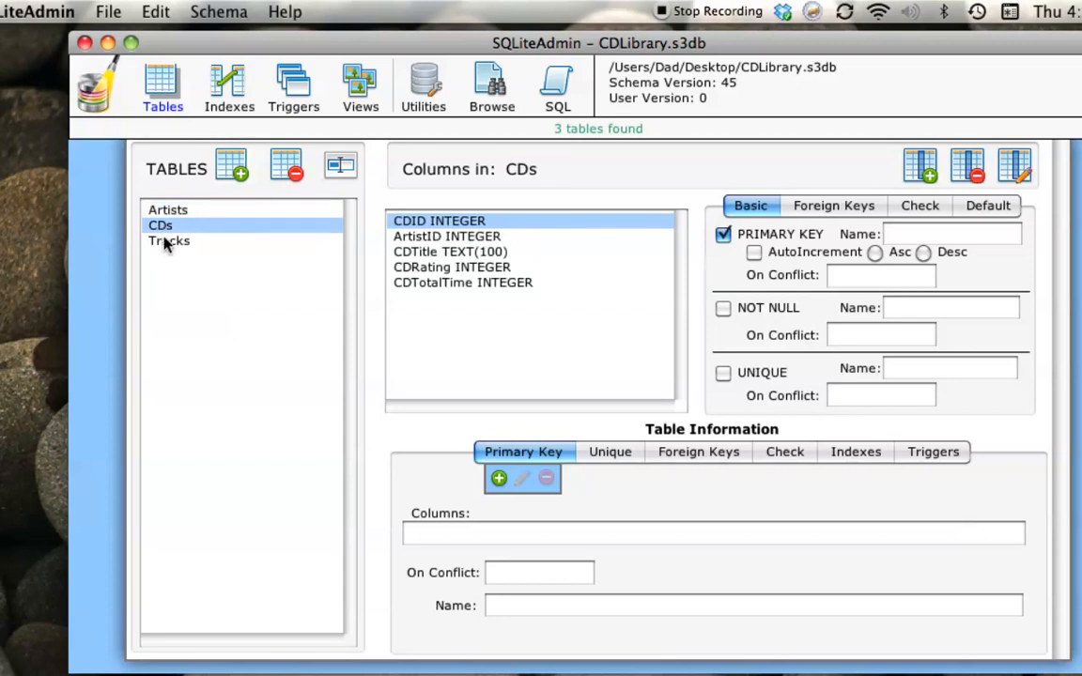
click(165, 241)
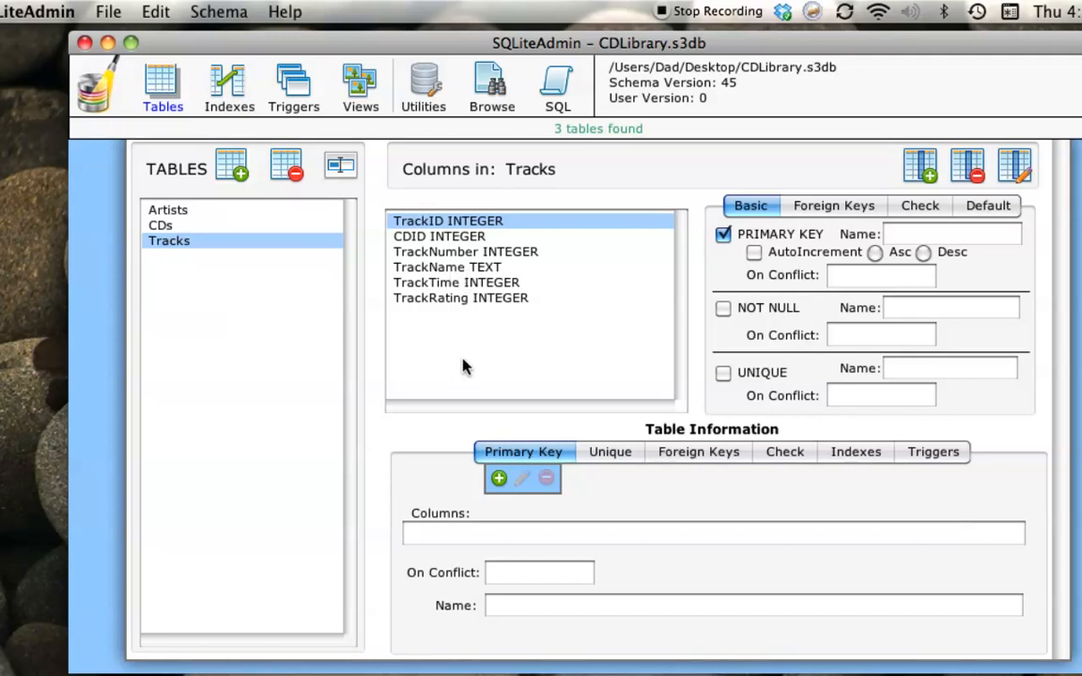
- Start a new index named Tracks_TrackName on the Tracks table
click(230, 86)
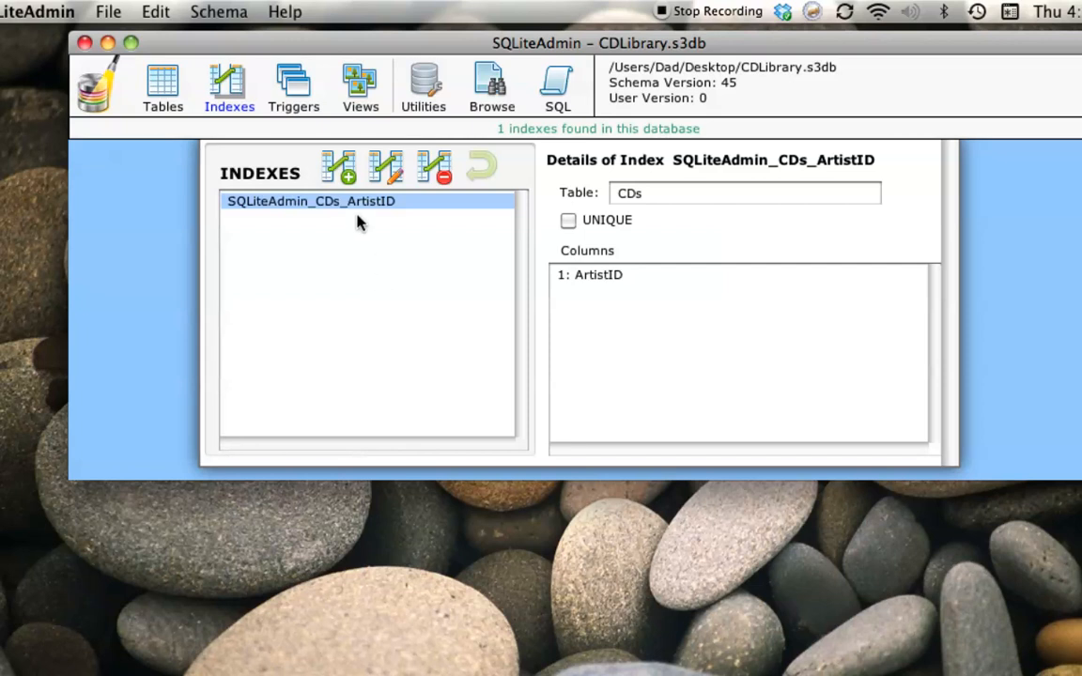
click(344, 171)
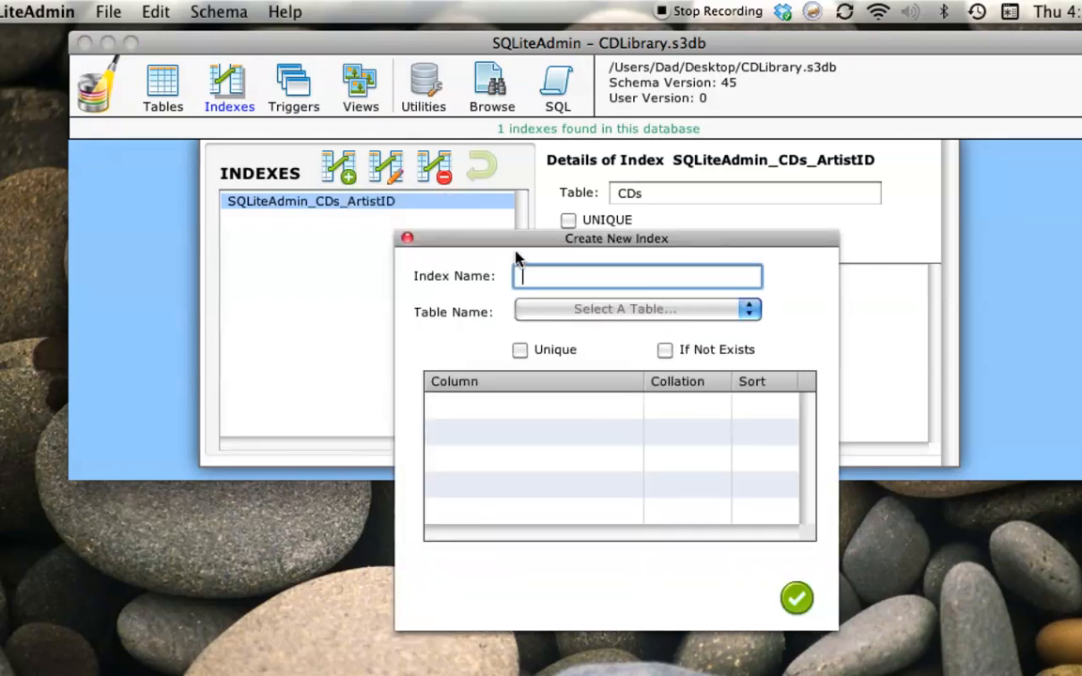
text(TRacks_TrakName)
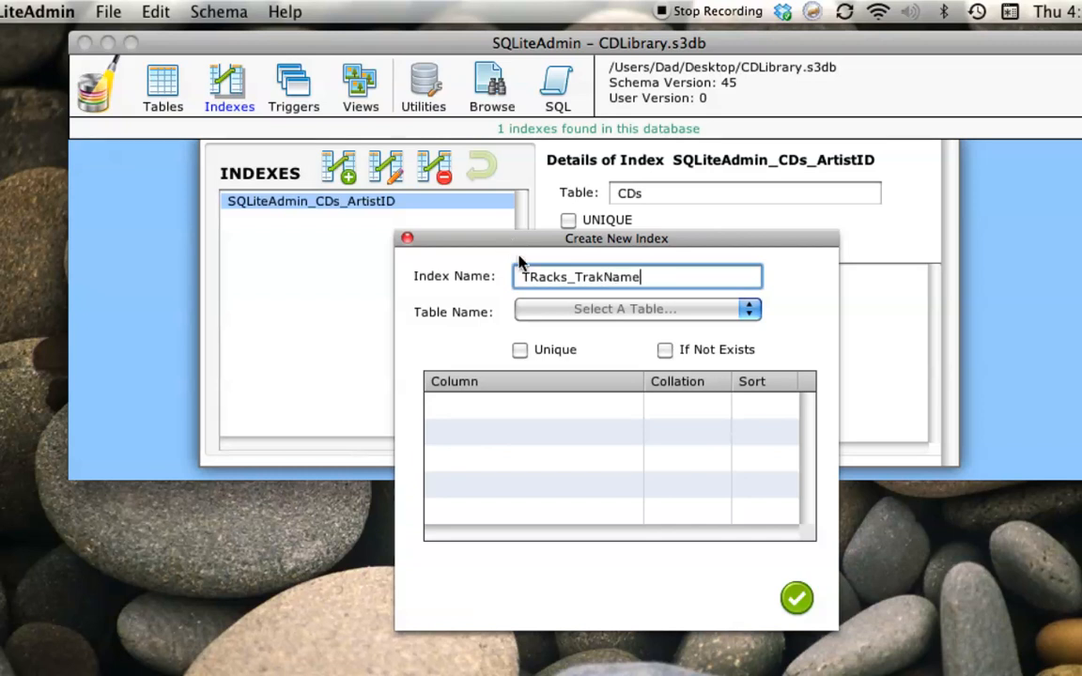
click(541, 281)
key(BackSpace)
text(r)
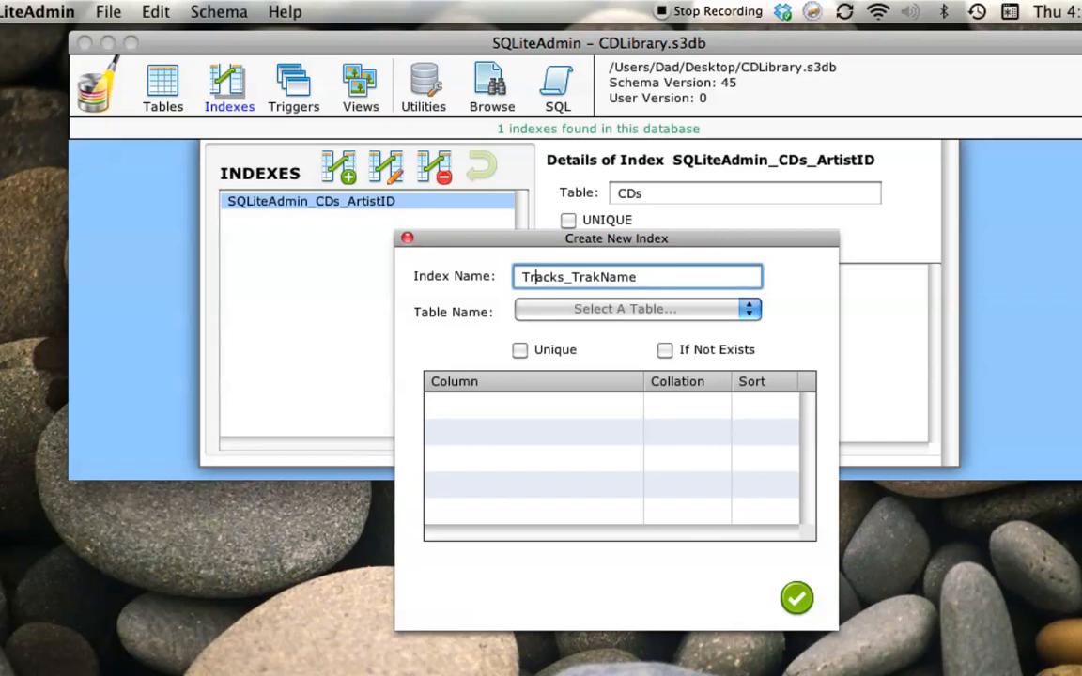
click(591, 276)
text(c)
click(613, 311)
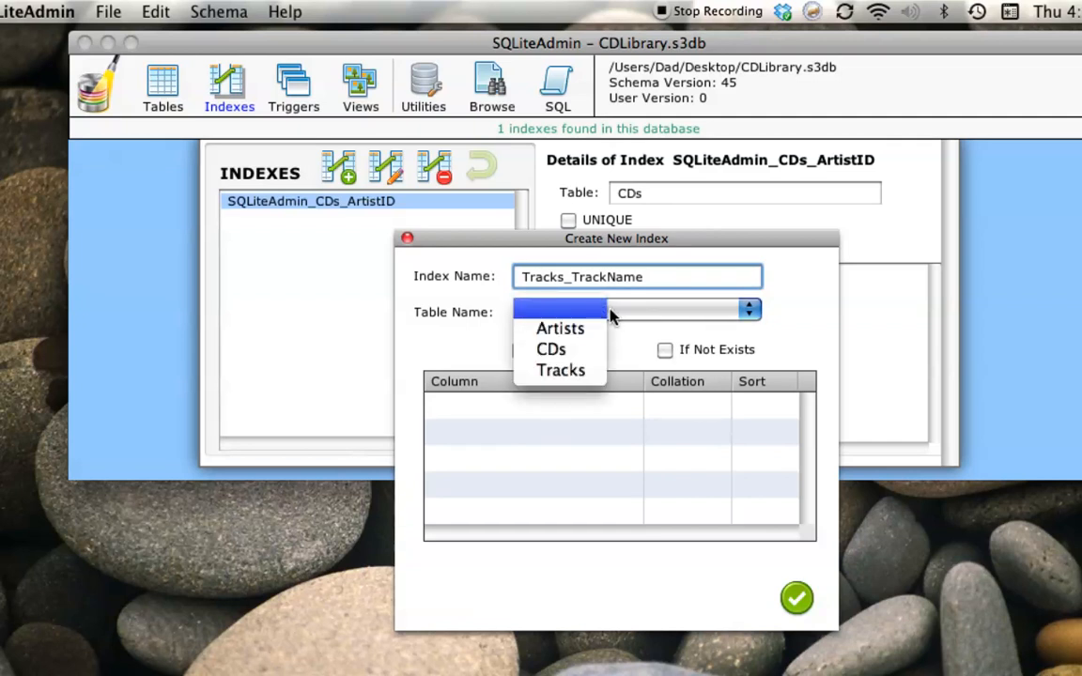
click(559, 371)
drag(513, 243, 478, 152)
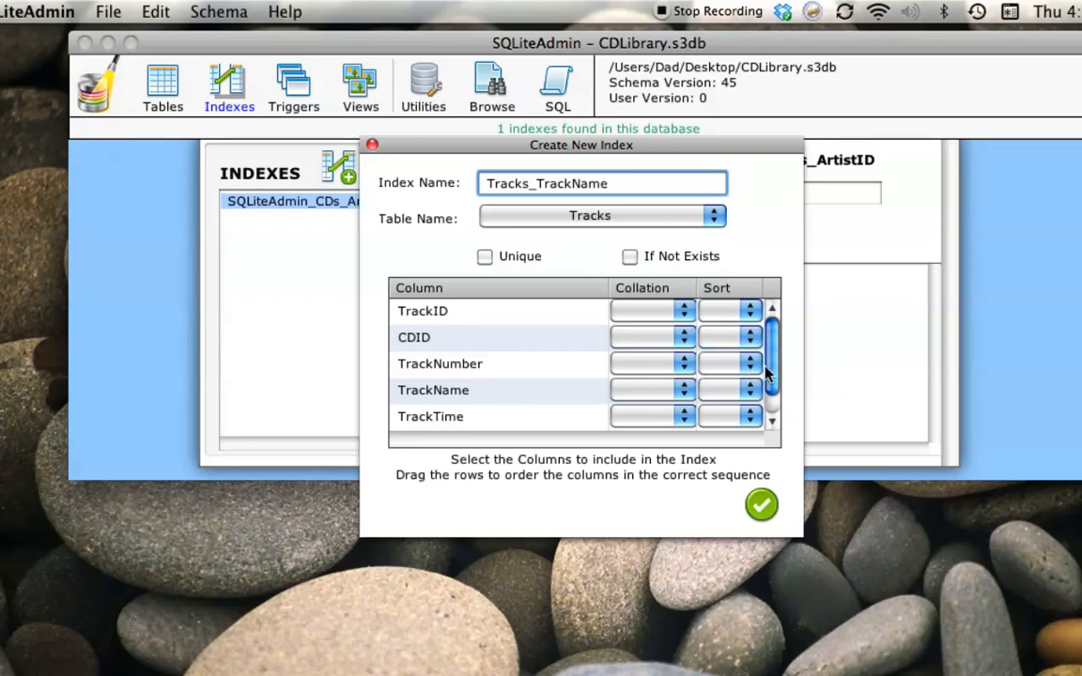
- Try selecting the CDID and TrackNumber columns together for the new index
scroll(774, 375, down, 1)
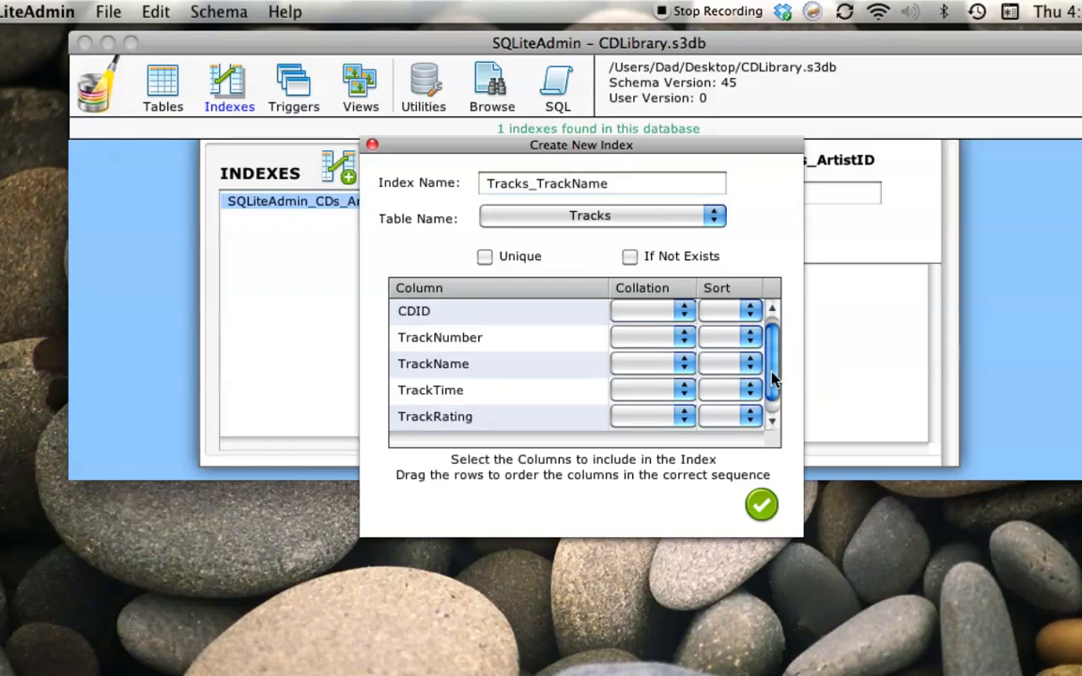
scroll(775, 348, up, 1)
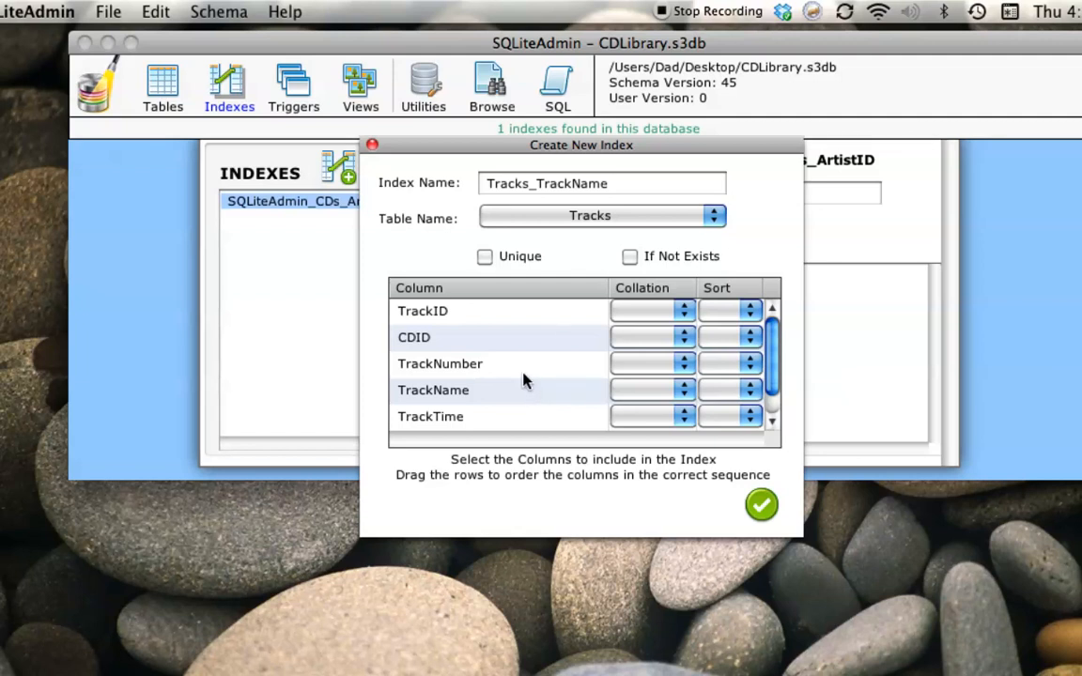
click(491, 344)
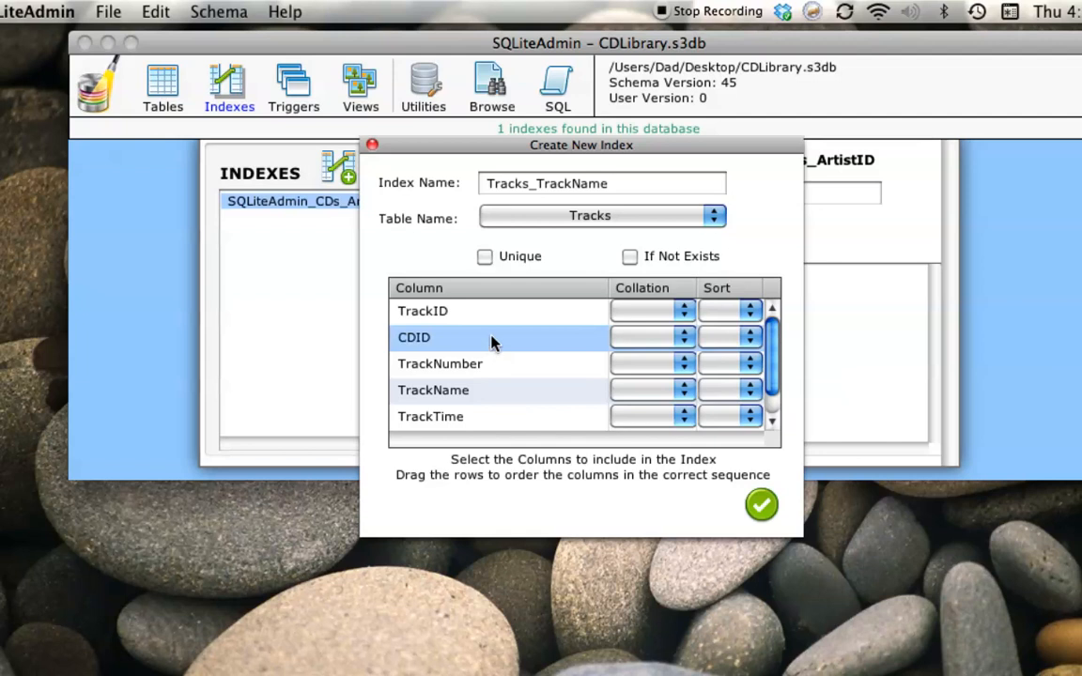
click(492, 312)
click(507, 367)
click(507, 346)
super+click(526, 376)
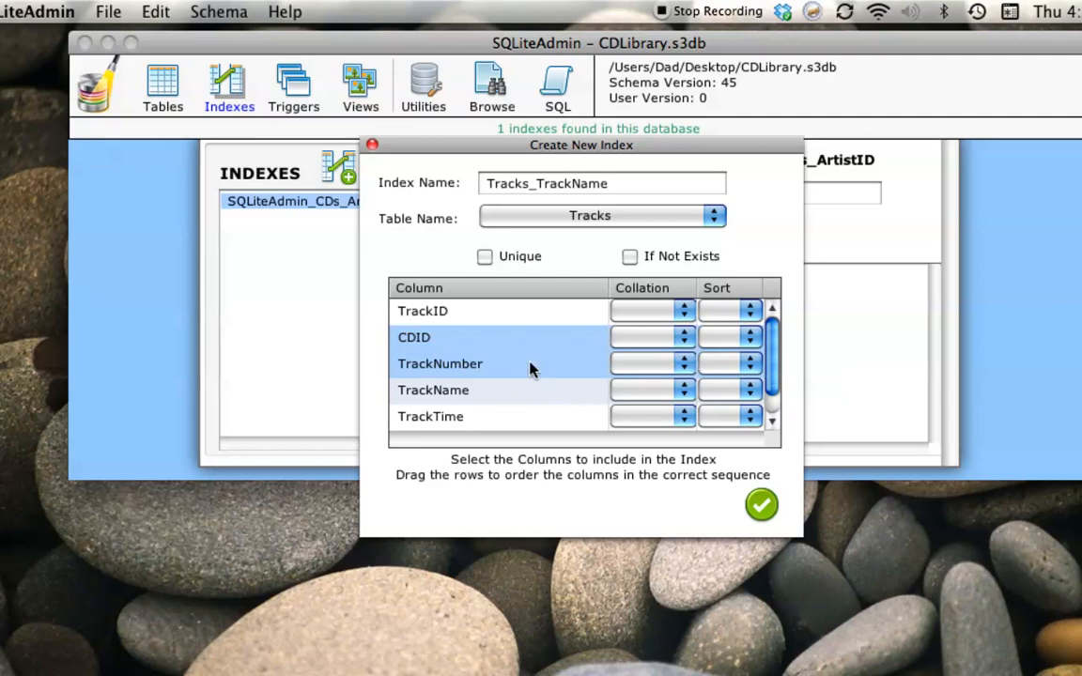
click(523, 363)
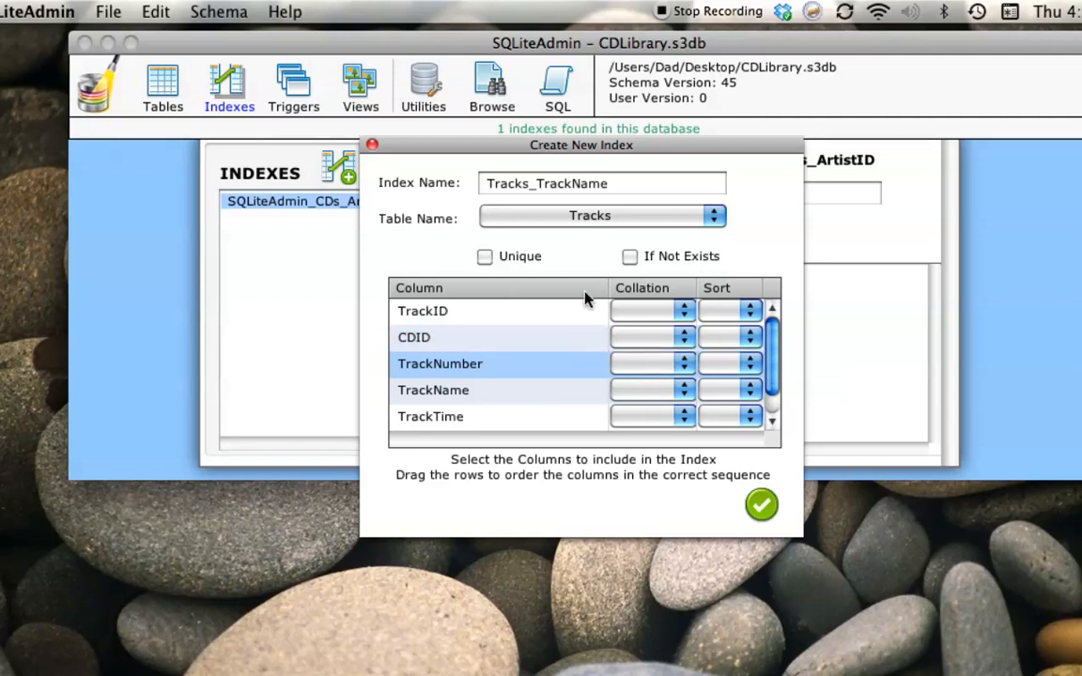
- Select TrackName as the index column and set its collation to NOCASE
click(486, 399)
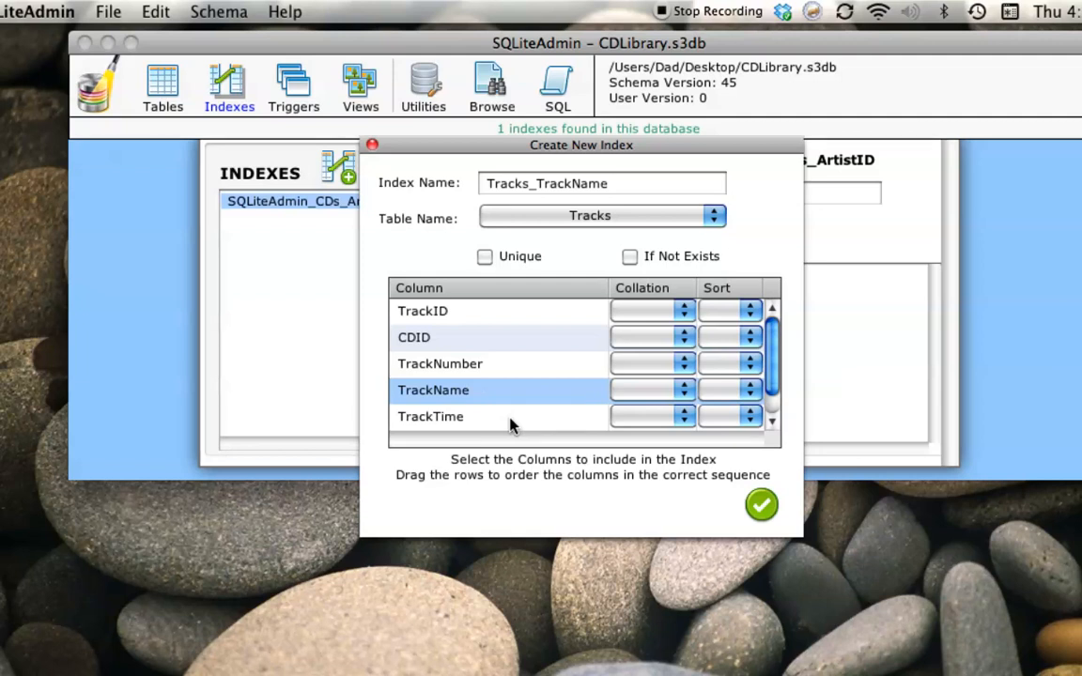
click(684, 401)
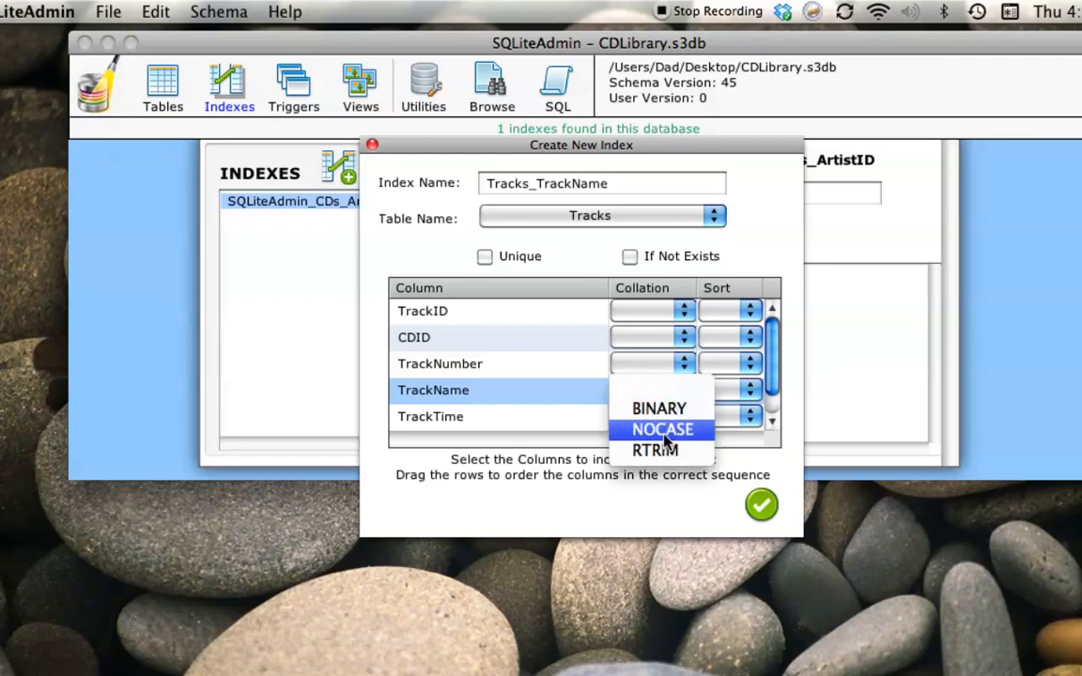
click(668, 429)
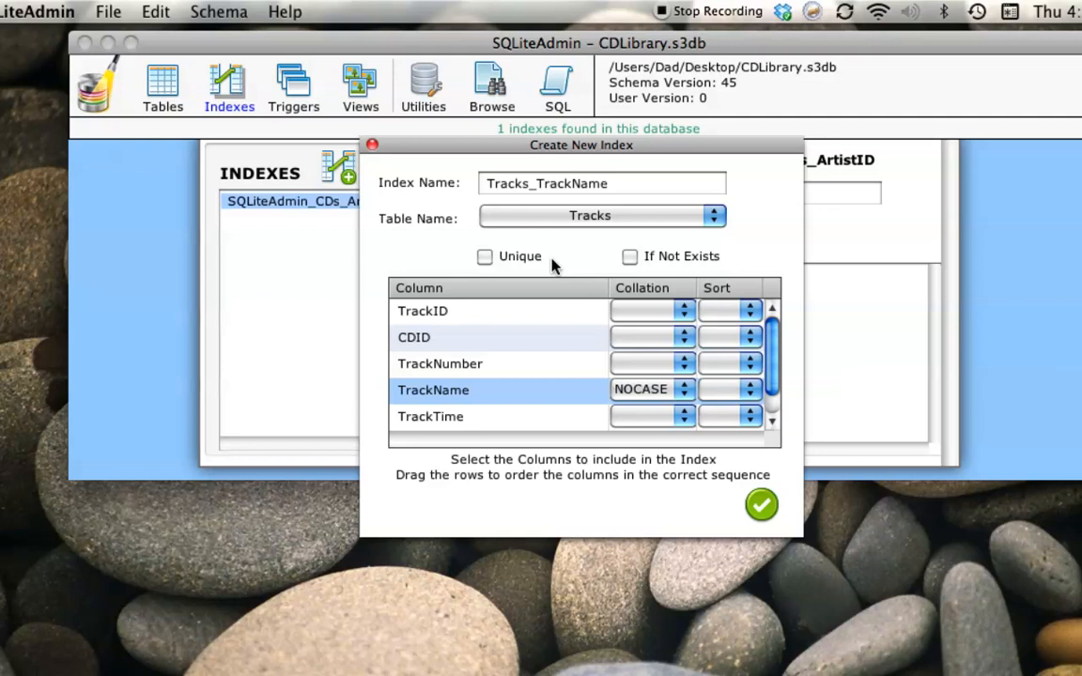
- Create the Tracks_TrackName index and check its definition in the Tracks table's index information
click(762, 506)
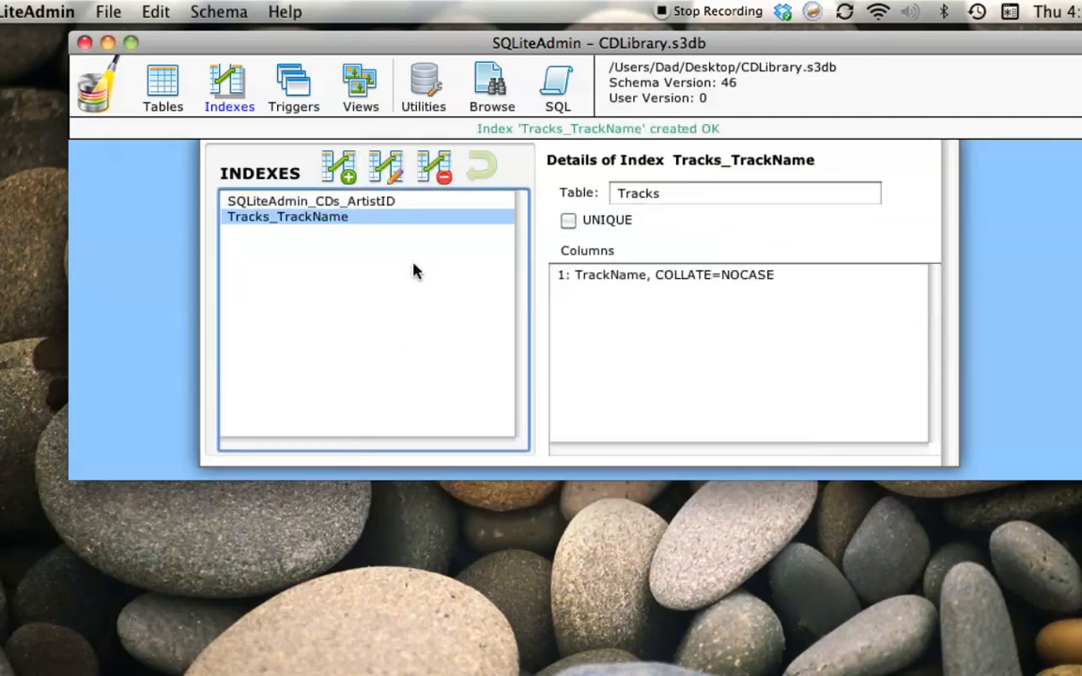
click(158, 90)
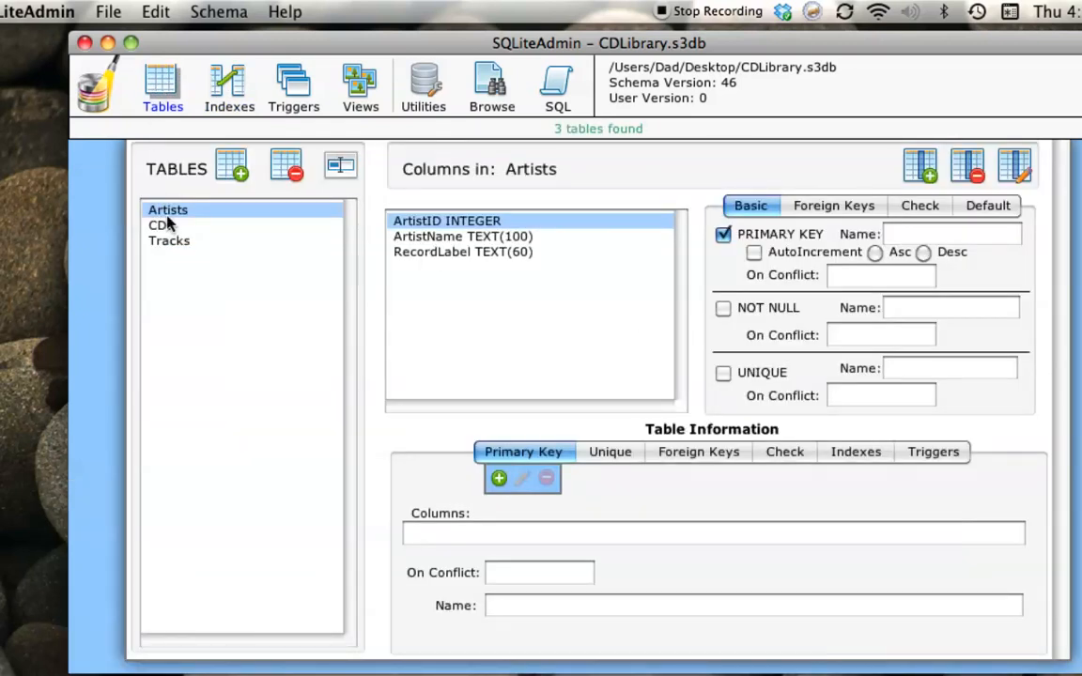
click(174, 243)
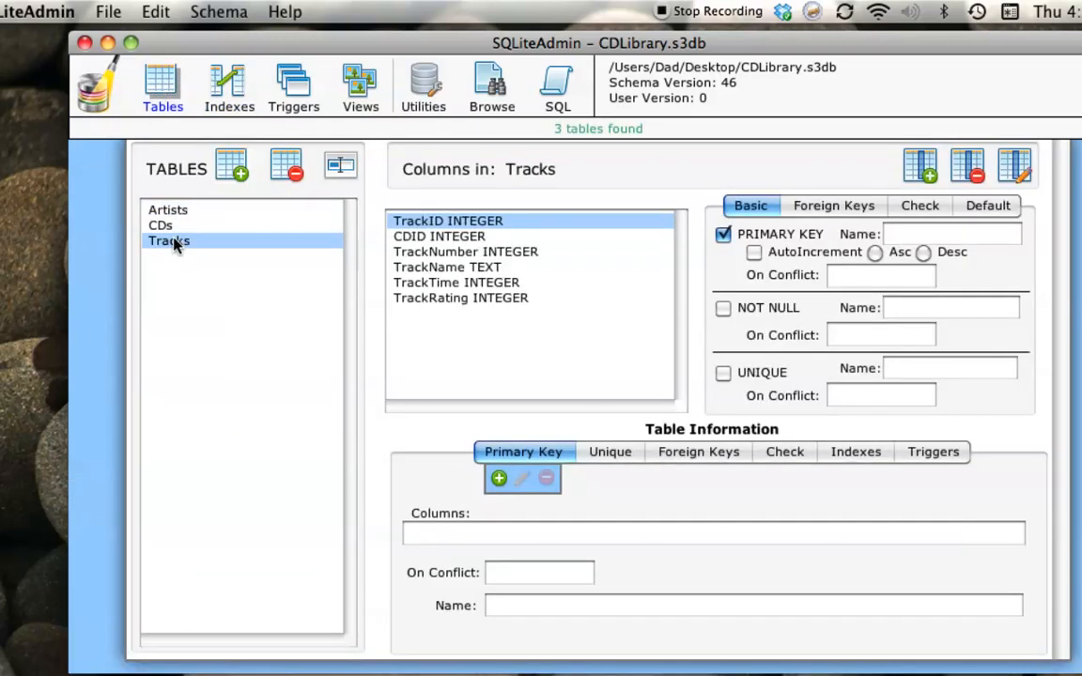
click(853, 454)
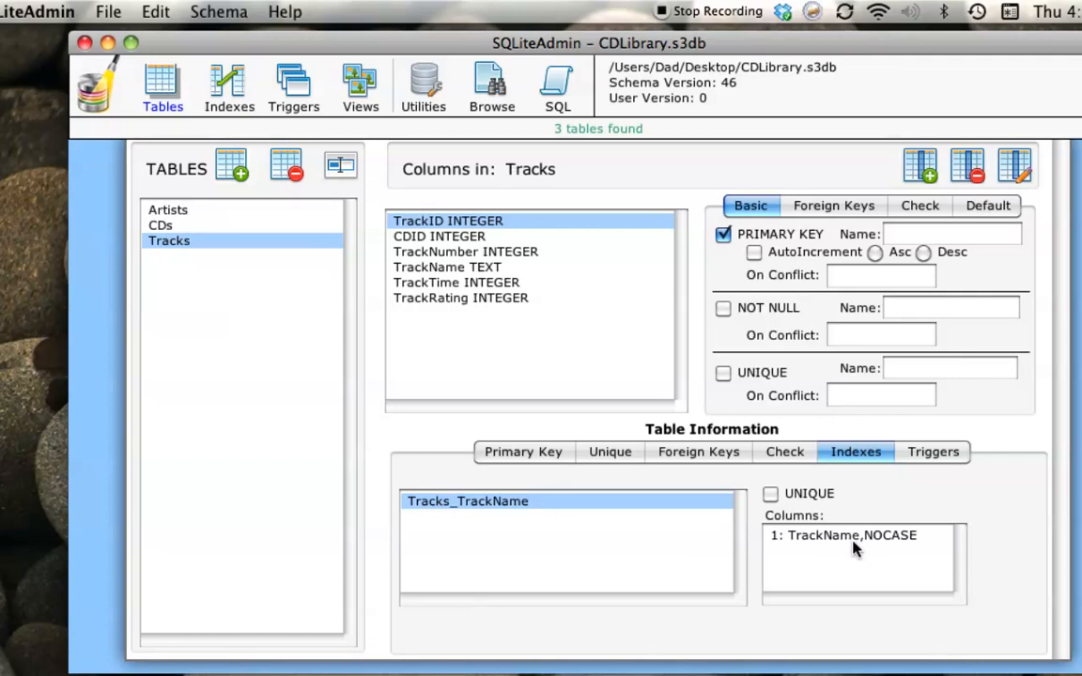
- View the Tracks_TrackName index's editable settings and close them without making changes
click(241, 95)
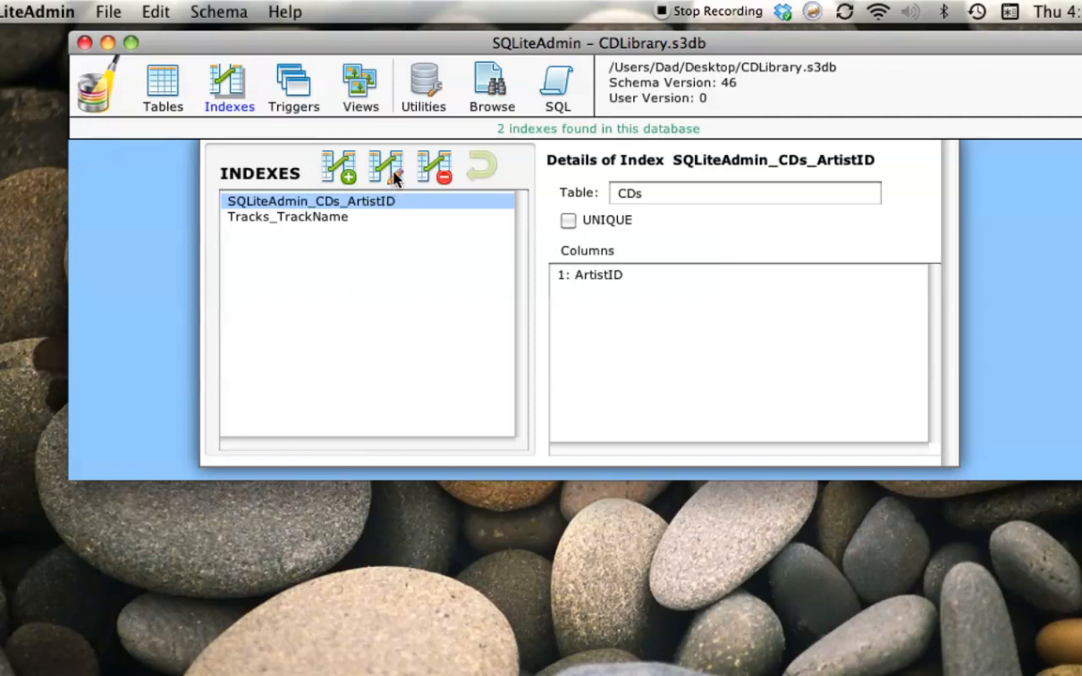
click(302, 219)
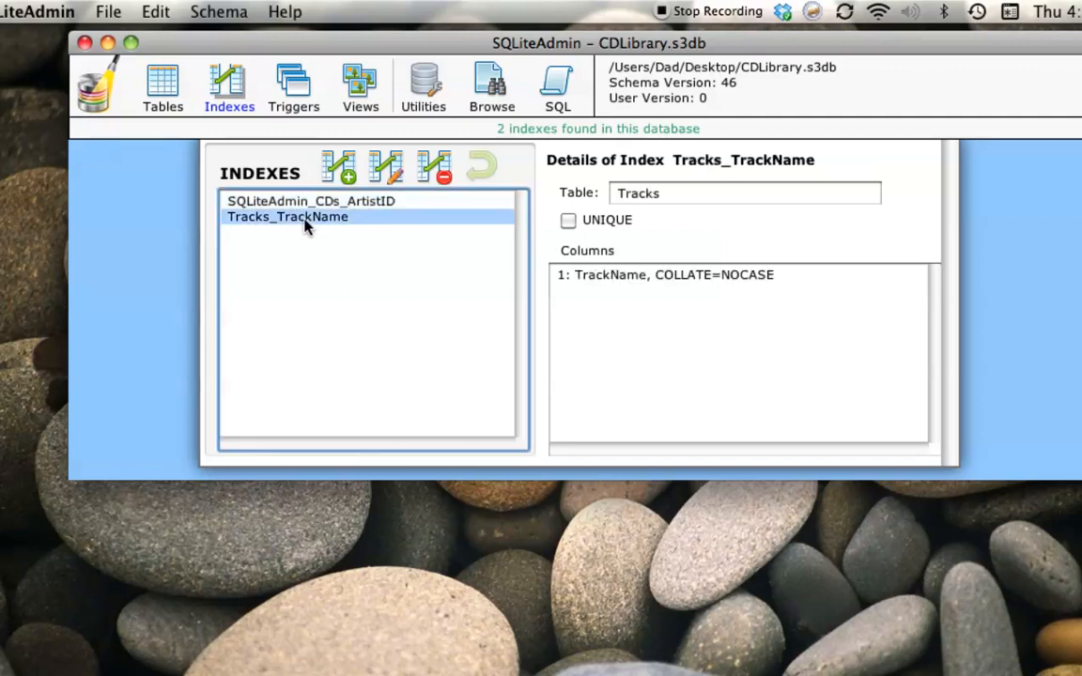
click(387, 171)
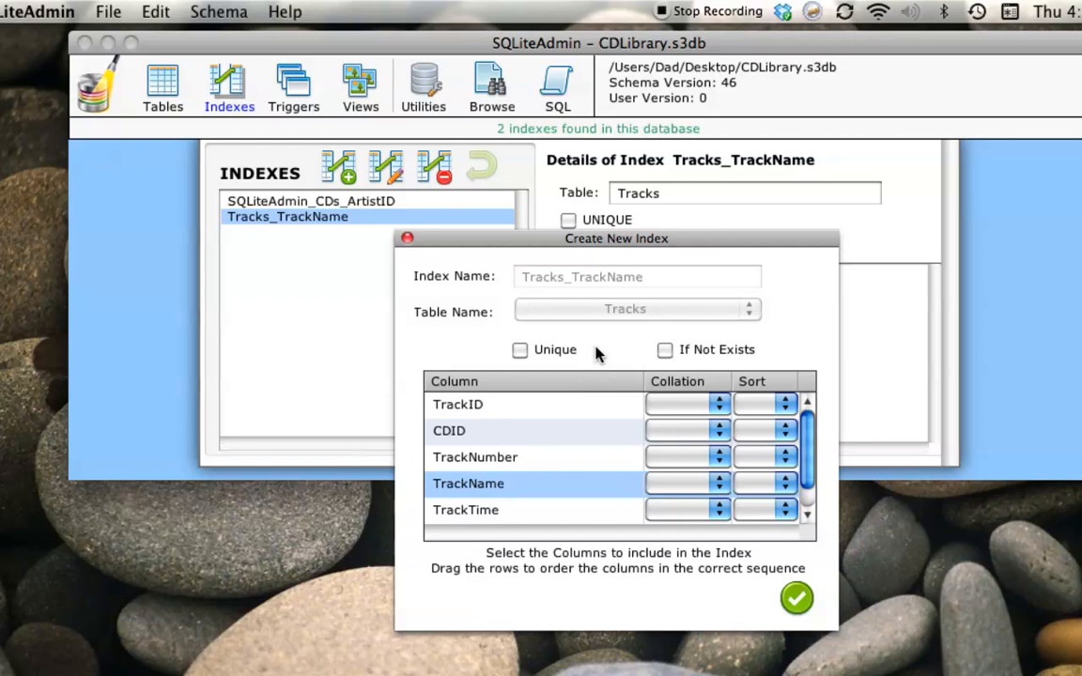
click(407, 240)
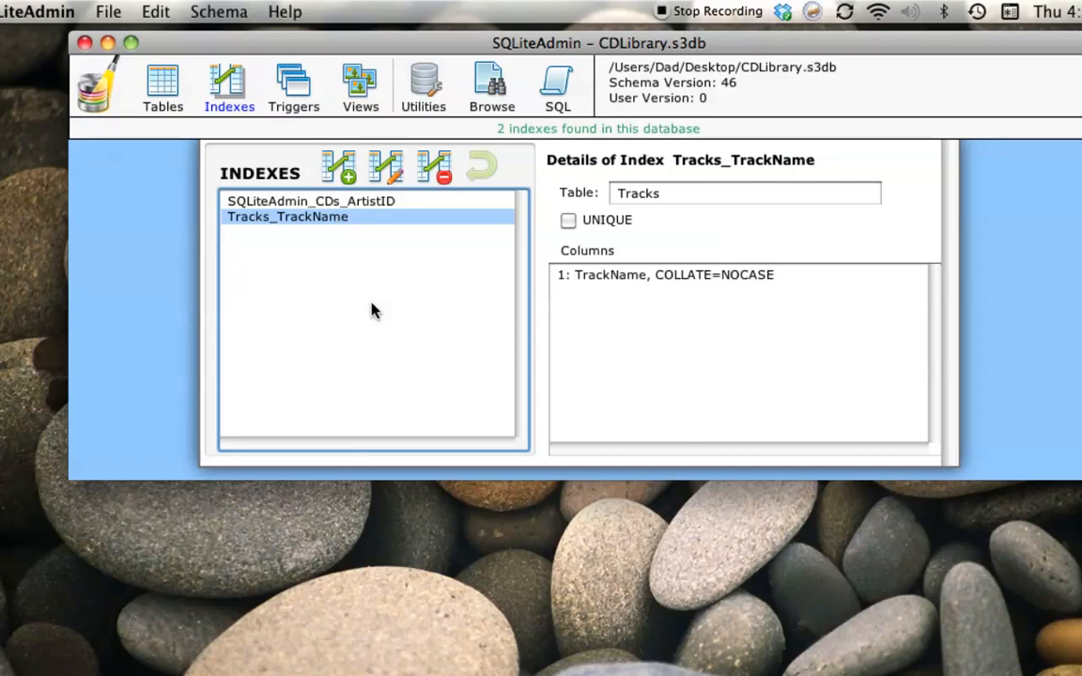
- Drop the Tracks_TrackName index and undo the deletion to restore it
click(441, 171)
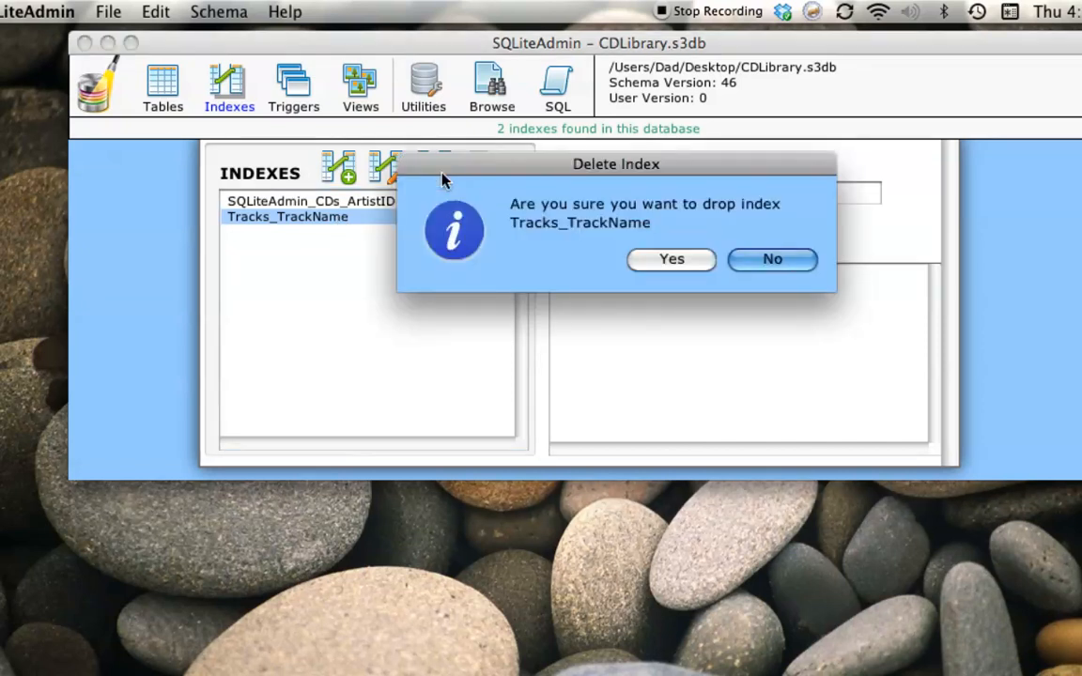
click(669, 260)
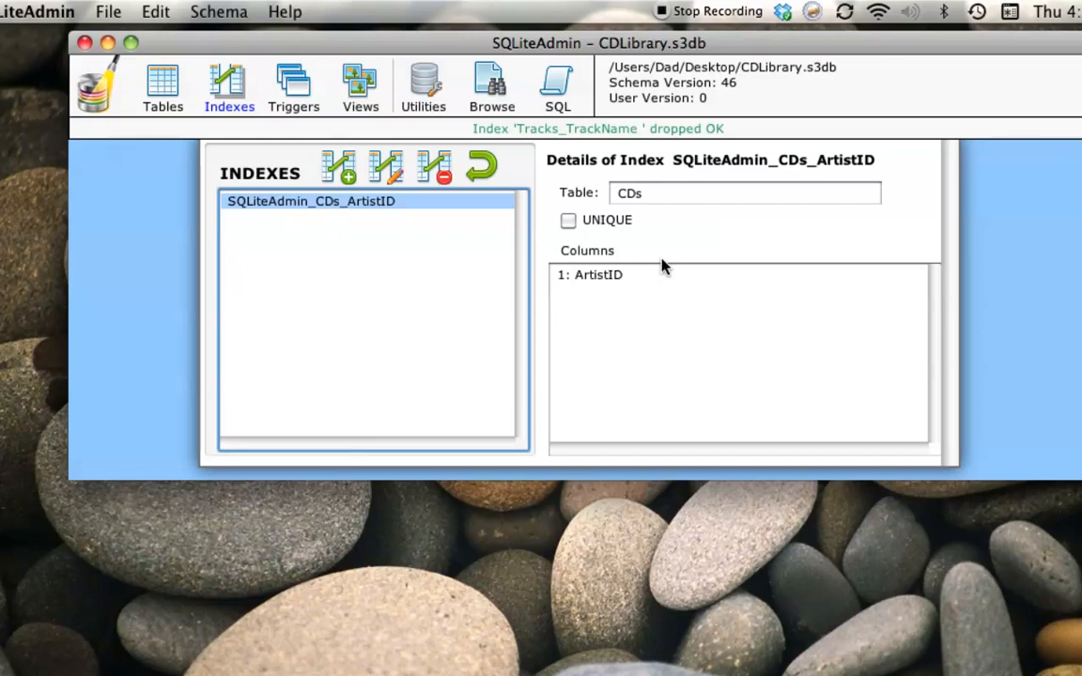
click(482, 173)
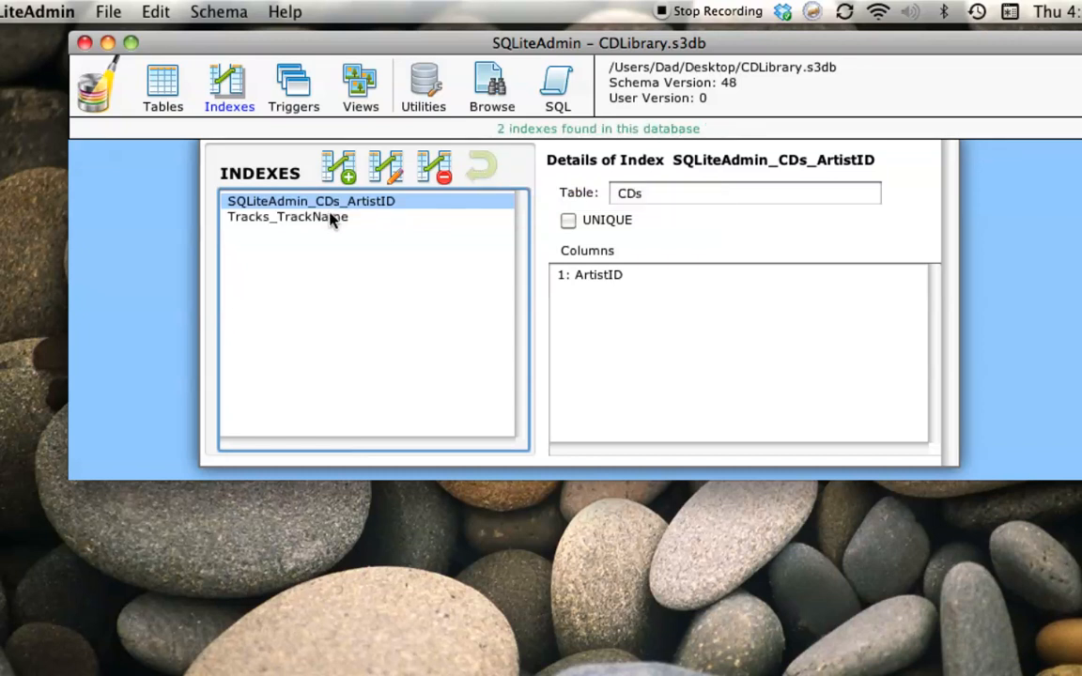